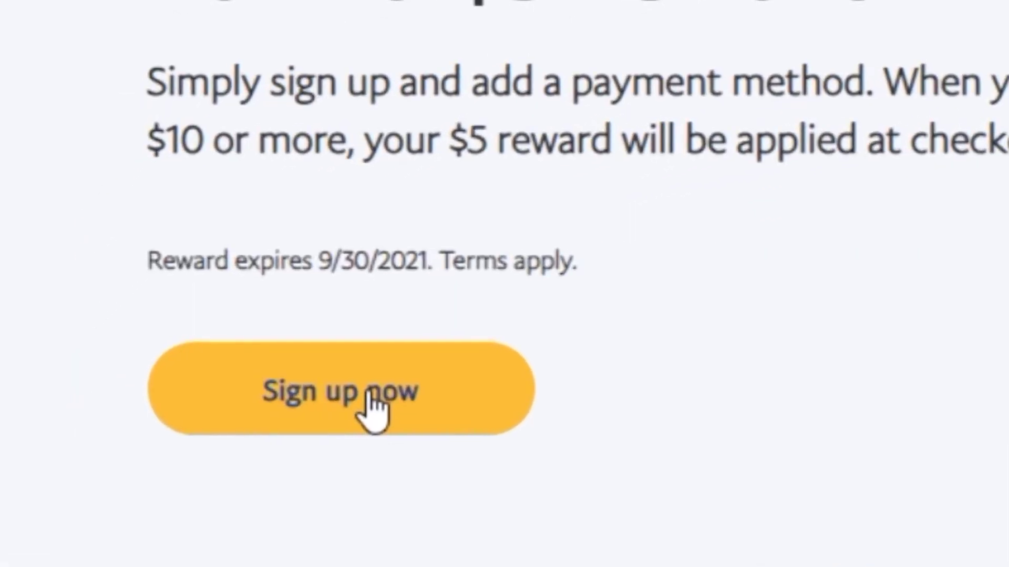
Open PayPal's sign-up form and scroll down to its empty password fields.
left_click(371, 399)
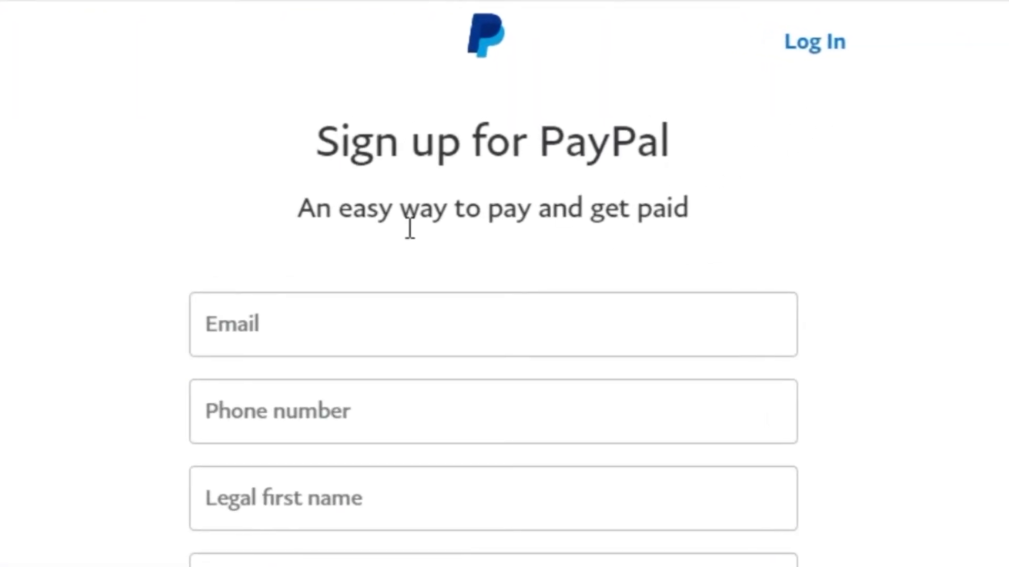
scroll(243, 329, "down", 6)
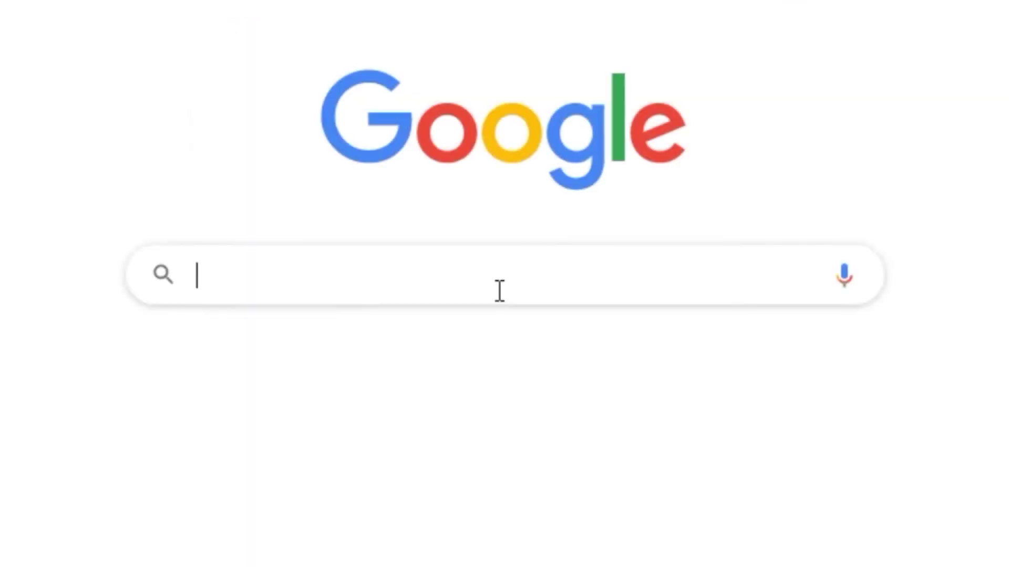
Enter the query 'online banking in my country' in the Google search box.
type("online banking ")
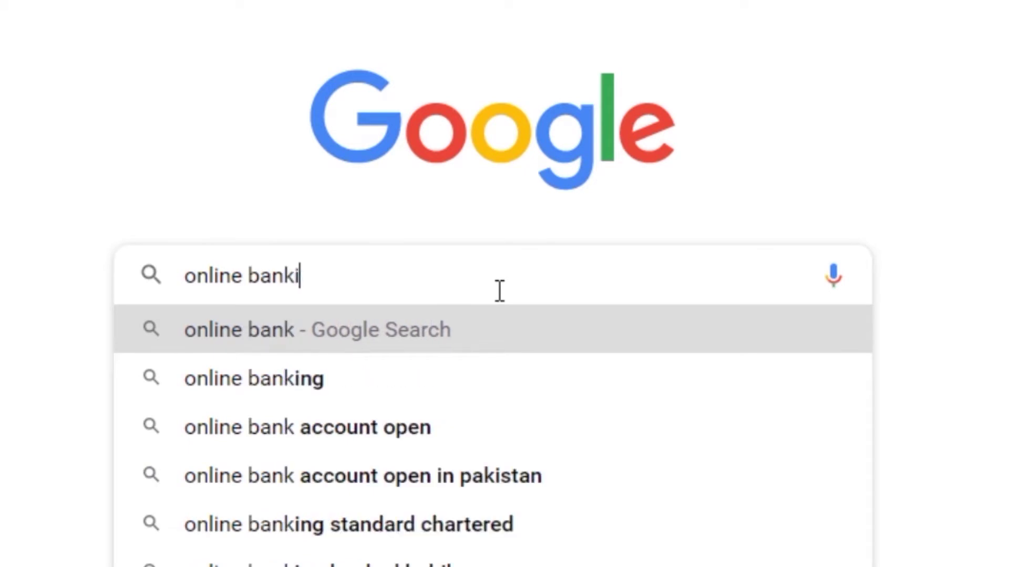
type("in my country")
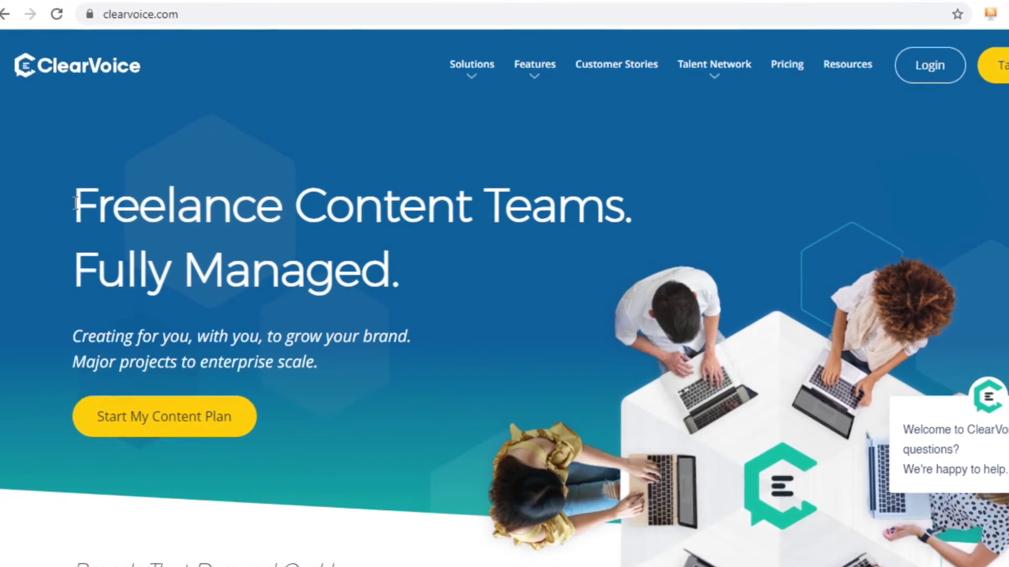
left_click_drag(75, 204, 570, 304)
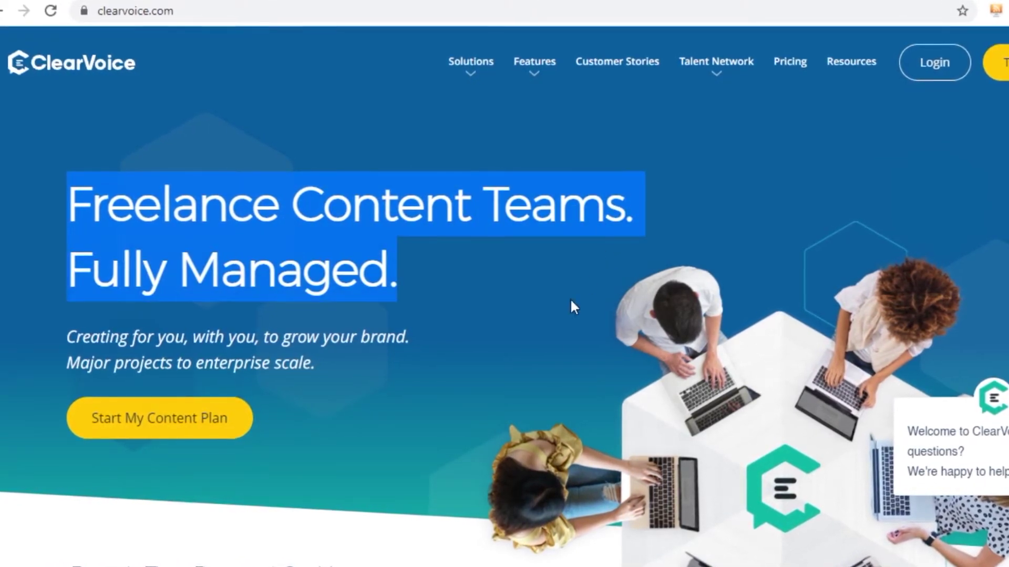
left_click(569, 303)
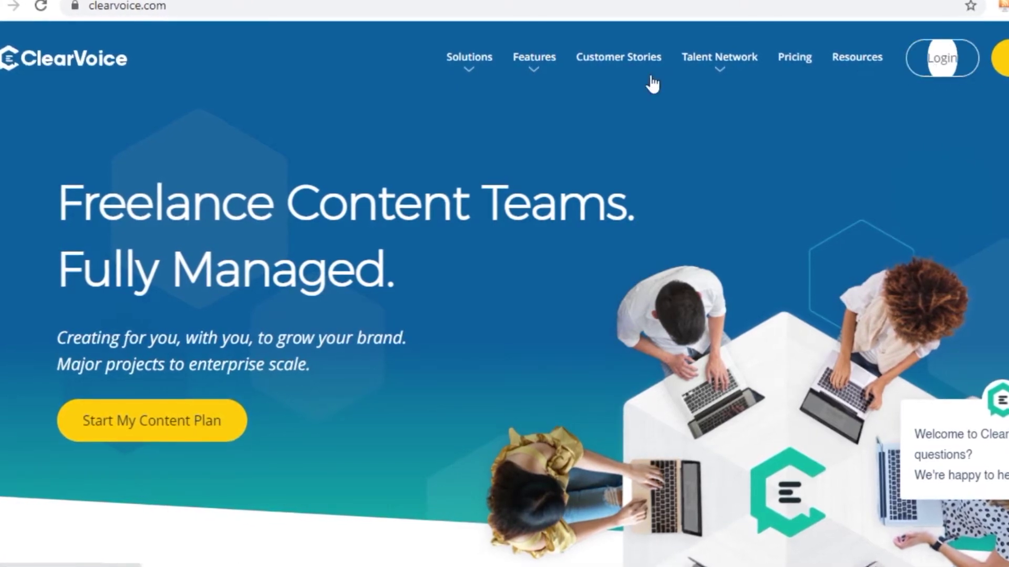
scroll(600, 349, "down", 10)
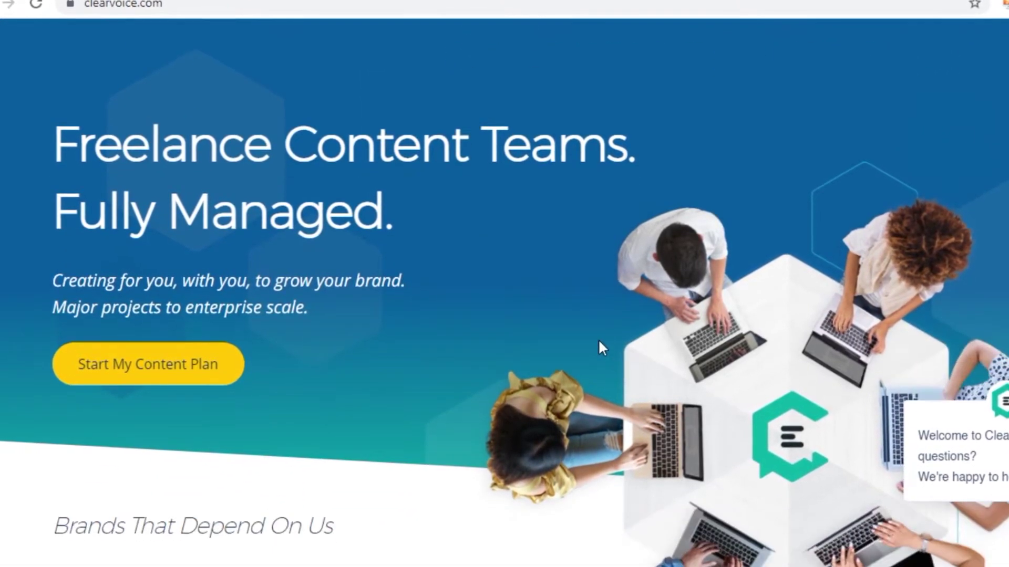
scroll(569, 320, "down", 3)
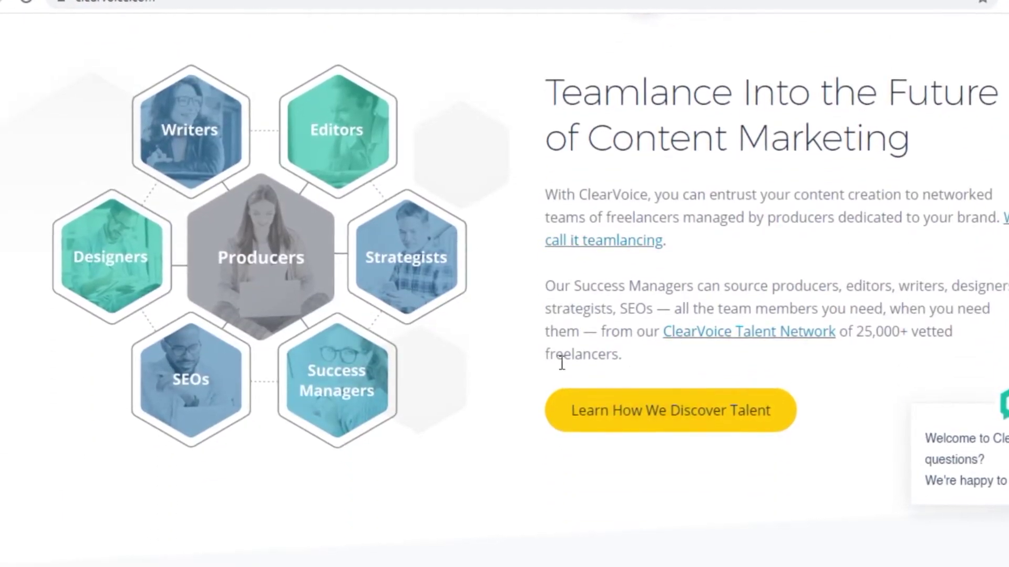
scroll(376, 367, "down", 9)
scroll(380, 337, "down", 12)
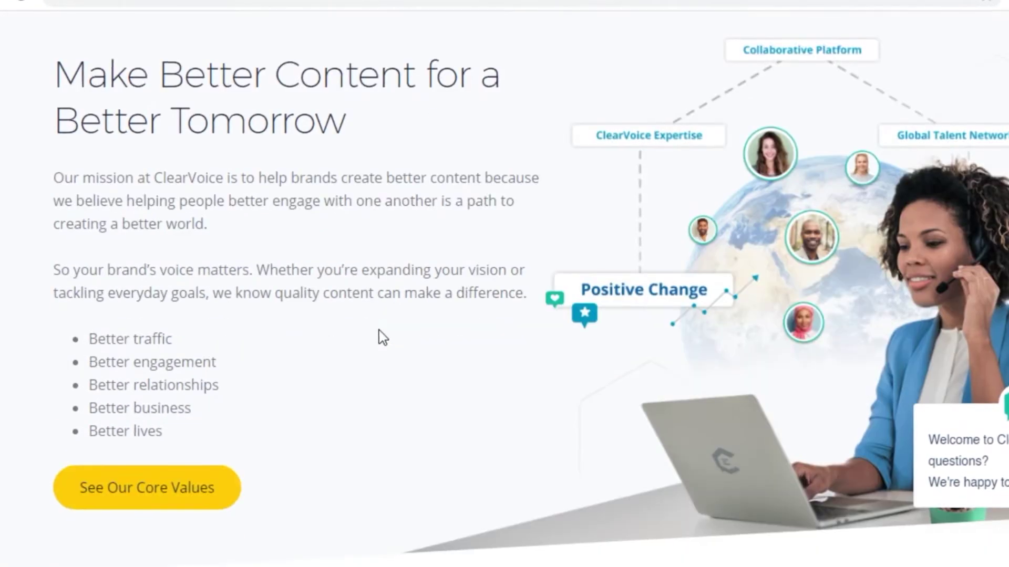
scroll(378, 331, "down", 5)
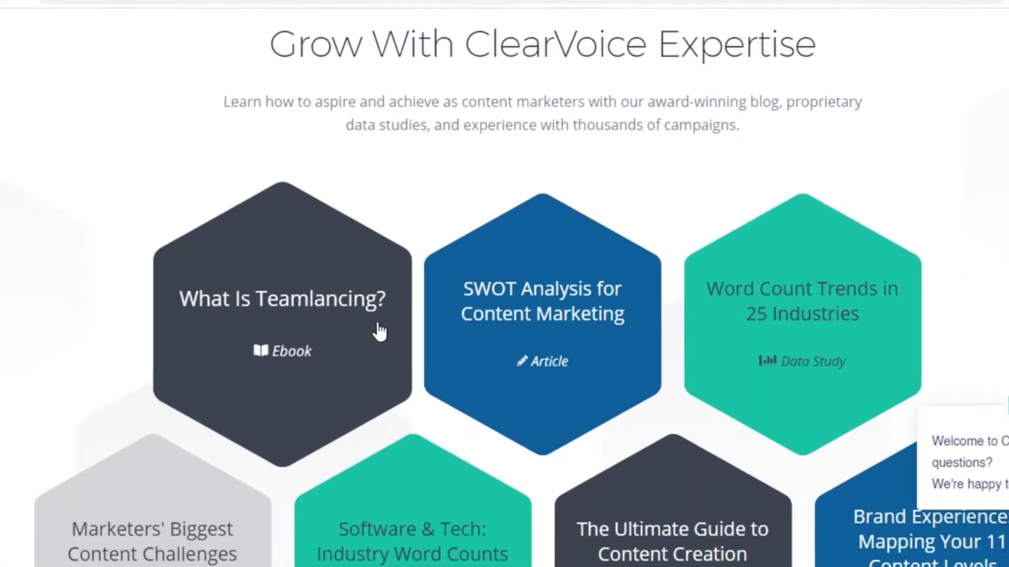
scroll(797, 222, "down", 3)
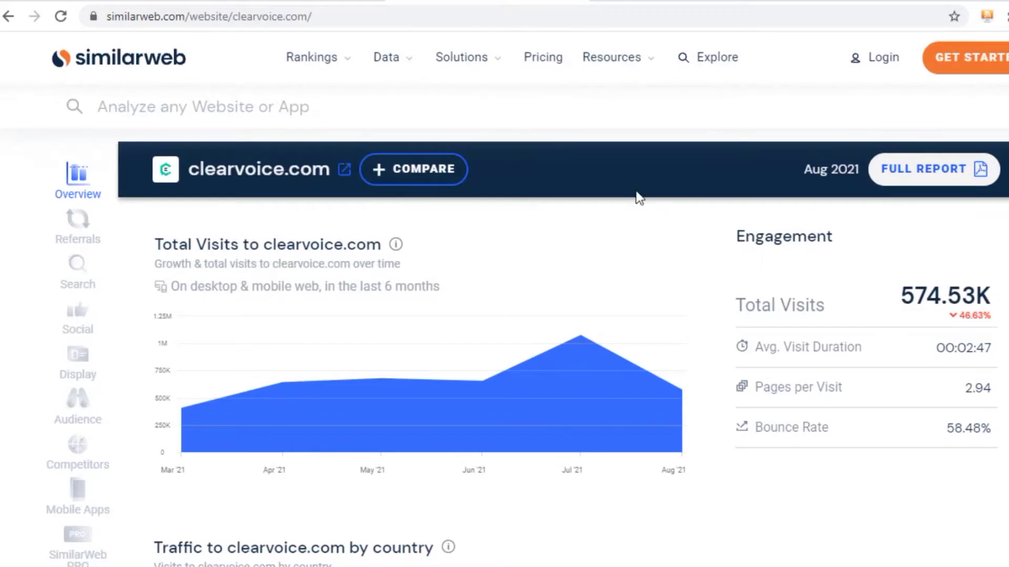
left_click_drag(906, 296, 993, 297)
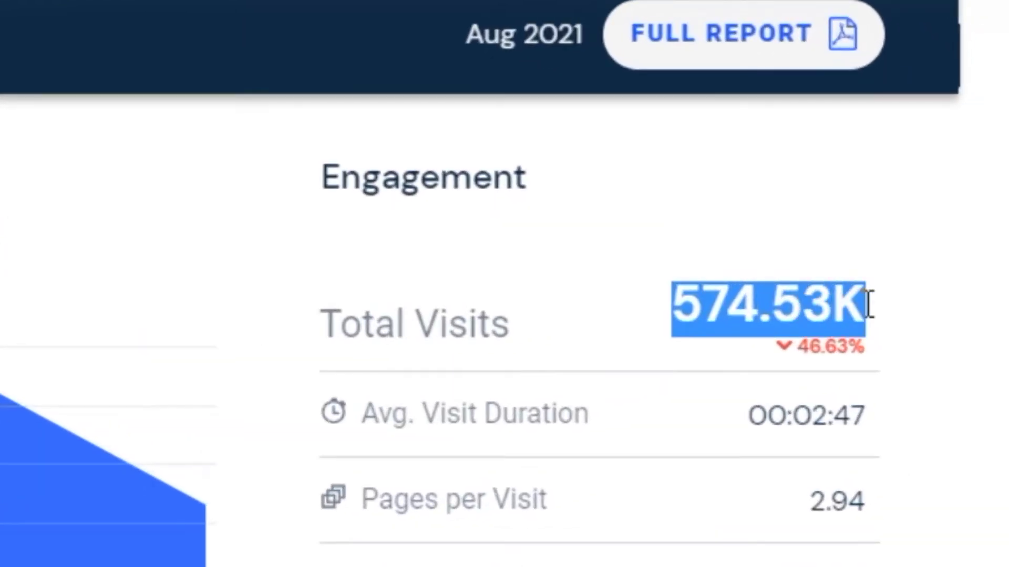
left_click(607, 192)
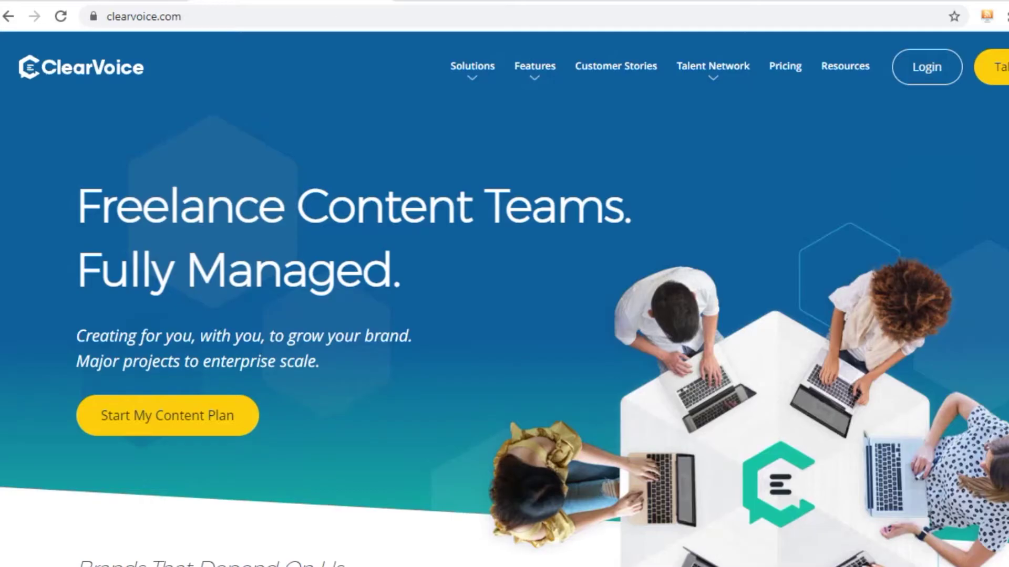
Scroll the ClearVoice homepage past the mission section to the expertise hexagon cards.
scroll(504, 304, "down", 4)
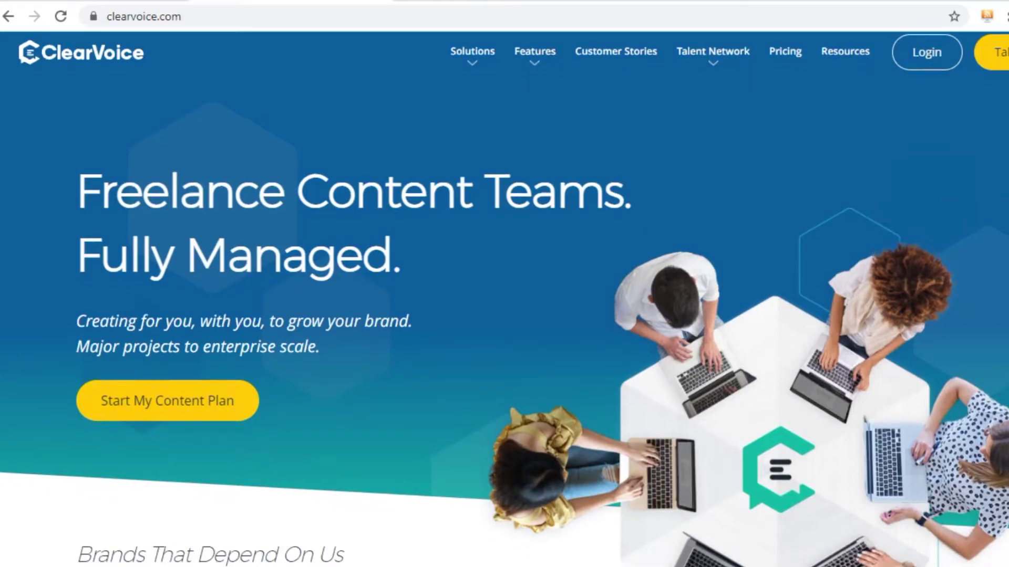
scroll(505, 305, "down", 8)
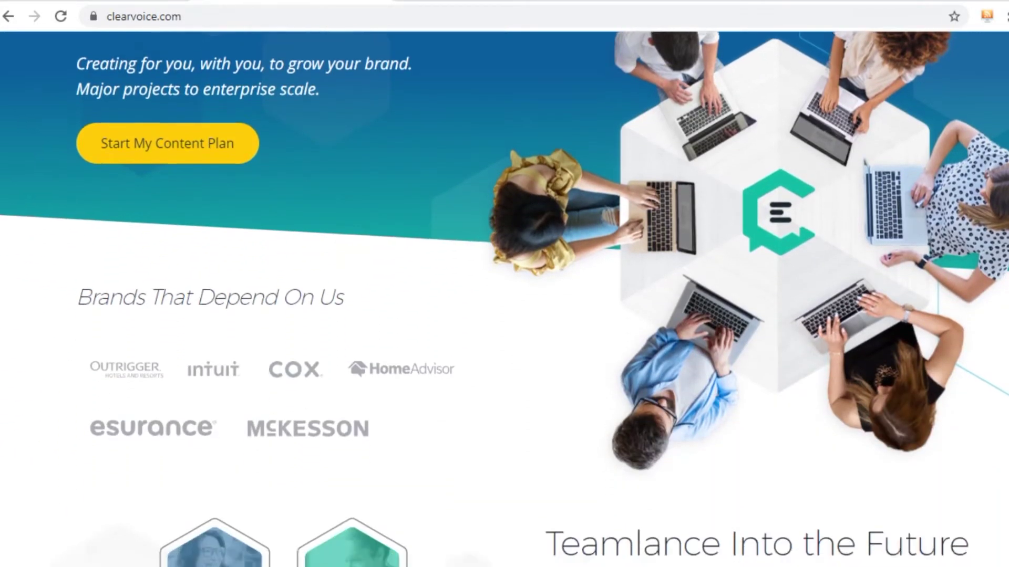
scroll(505, 305, "down", 1)
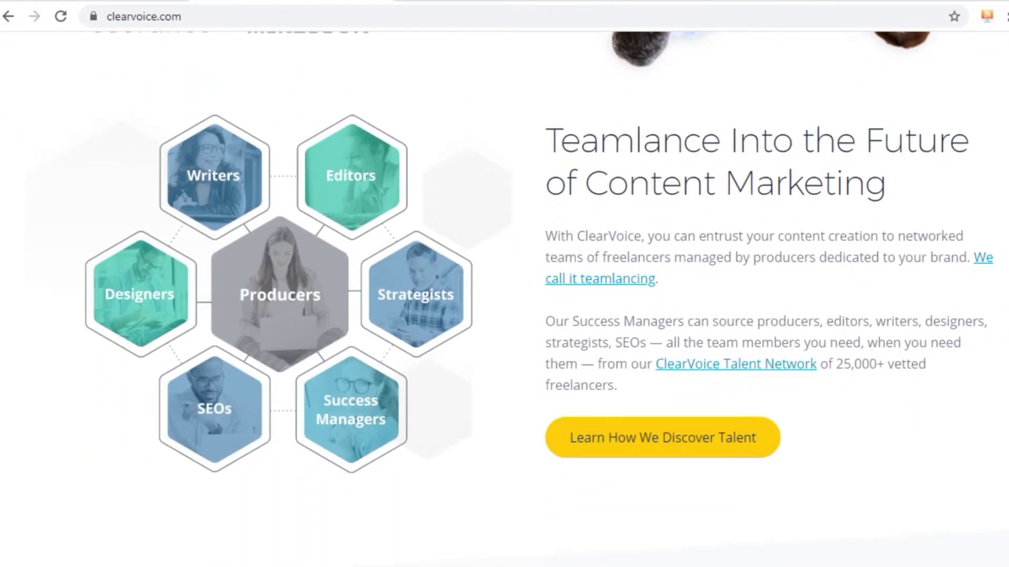
scroll(504, 304, "down", 11)
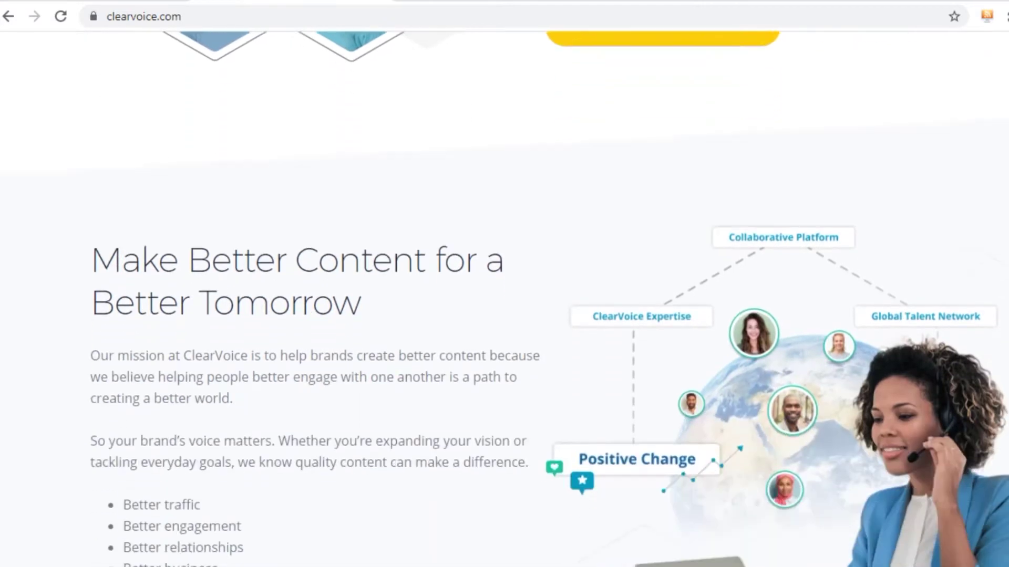
scroll(505, 305, "down", 5)
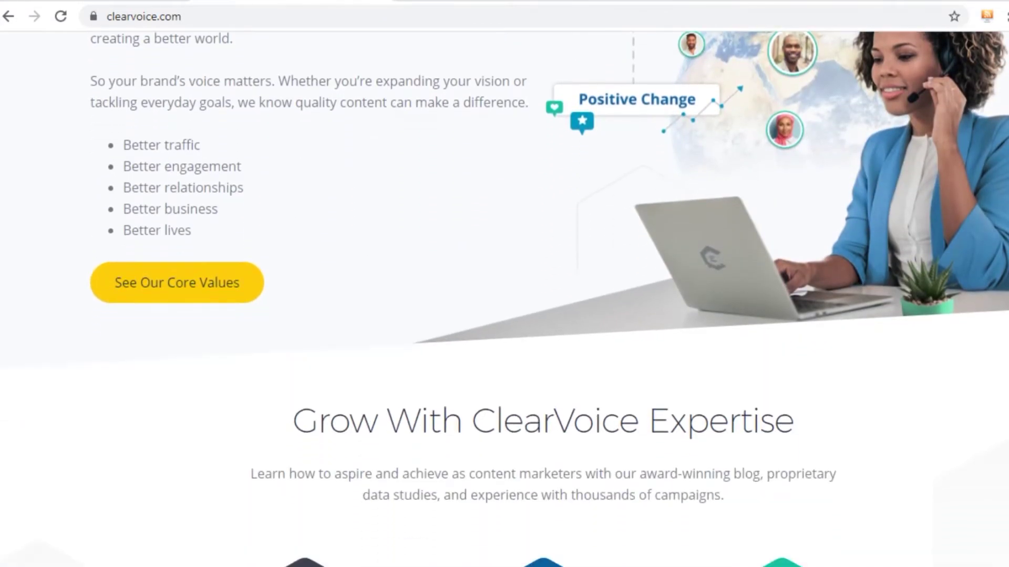
scroll(505, 305, "down", 1)
scroll(504, 305, "down", 5)
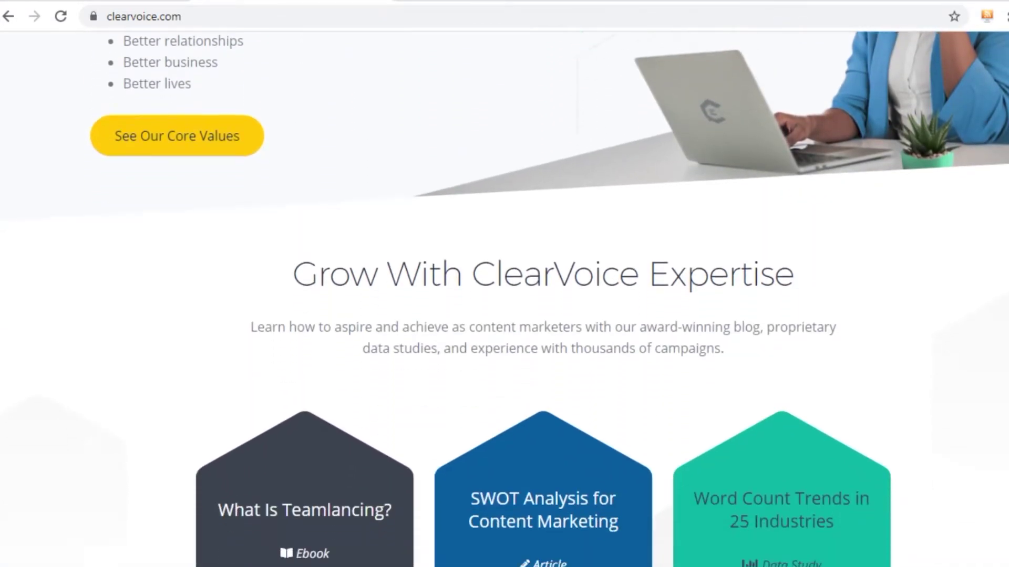
scroll(504, 304, "down", 1)
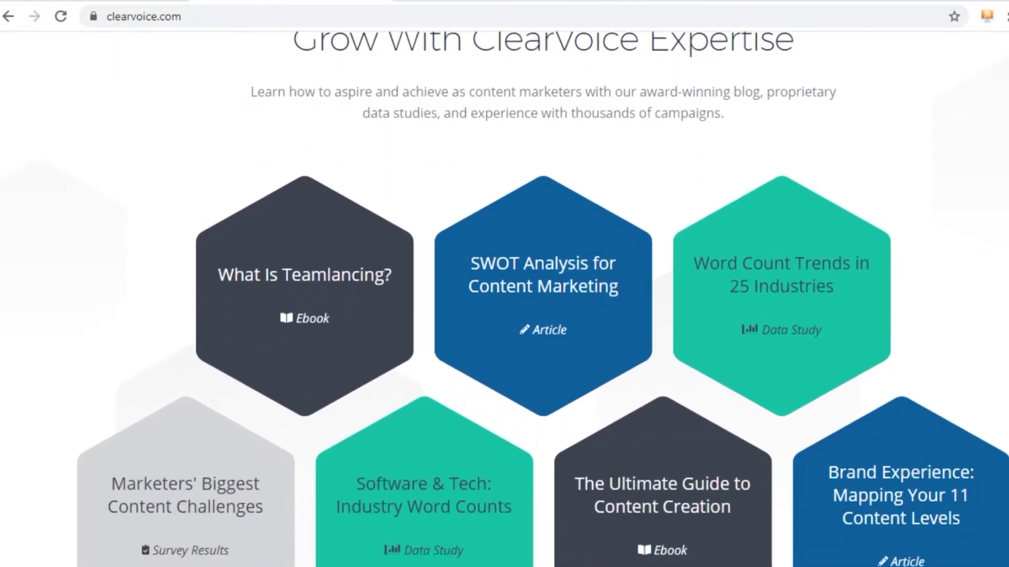
scroll(504, 305, "down", 11)
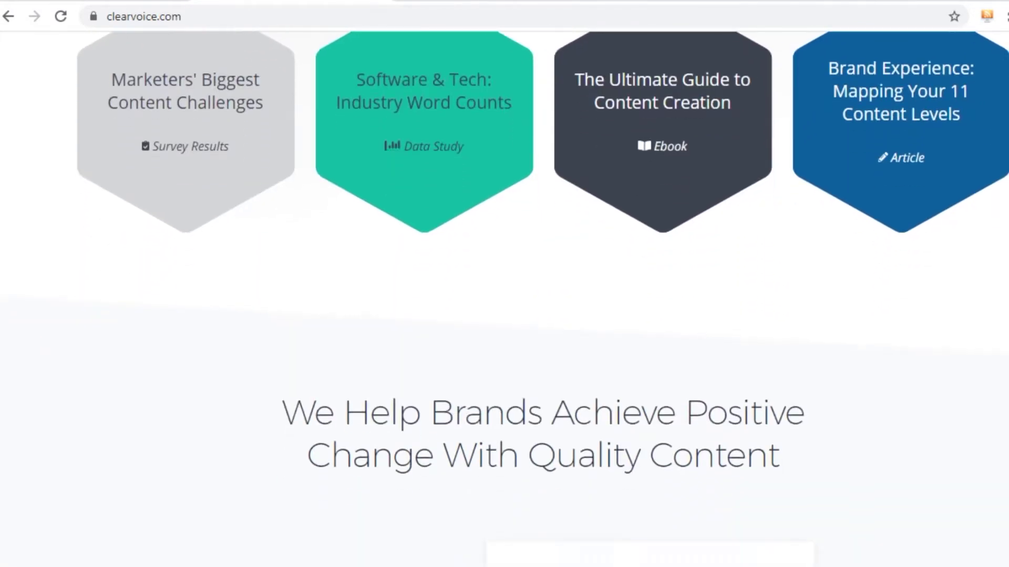
scroll(504, 305, "down", 15)
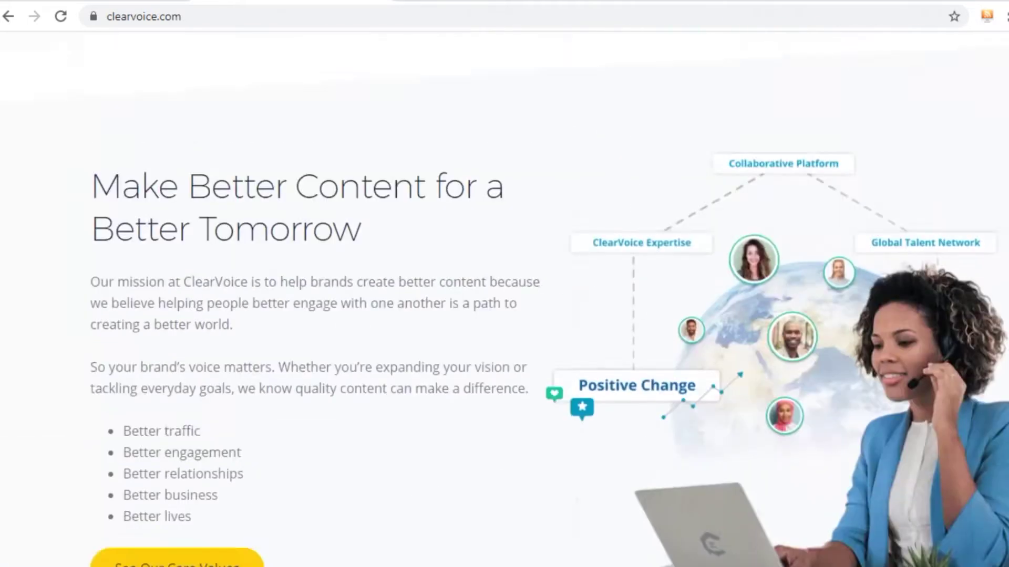
scroll(504, 305, "down", 10)
scroll(504, 304, "up", 1)
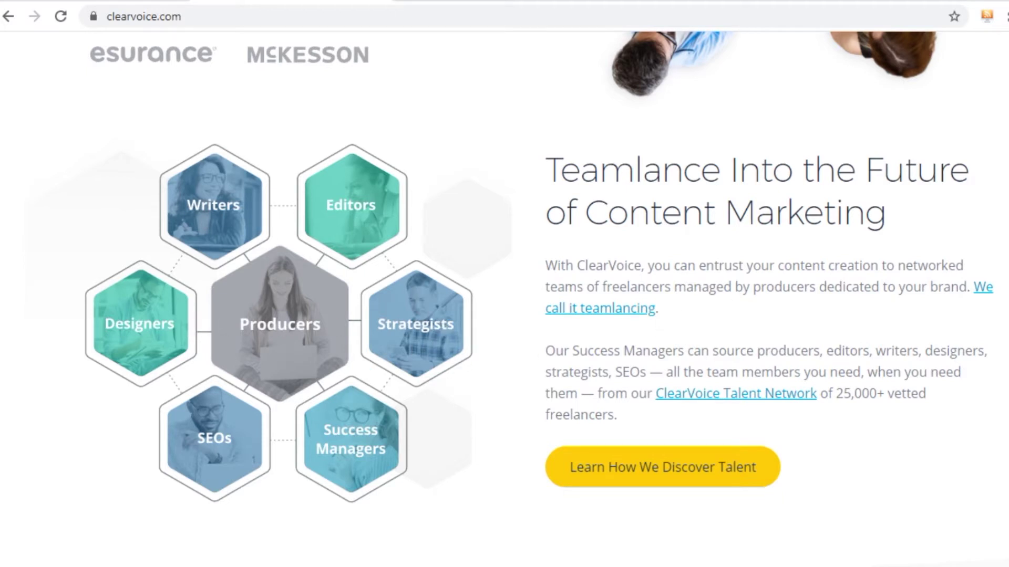
scroll(504, 294, "down", 8)
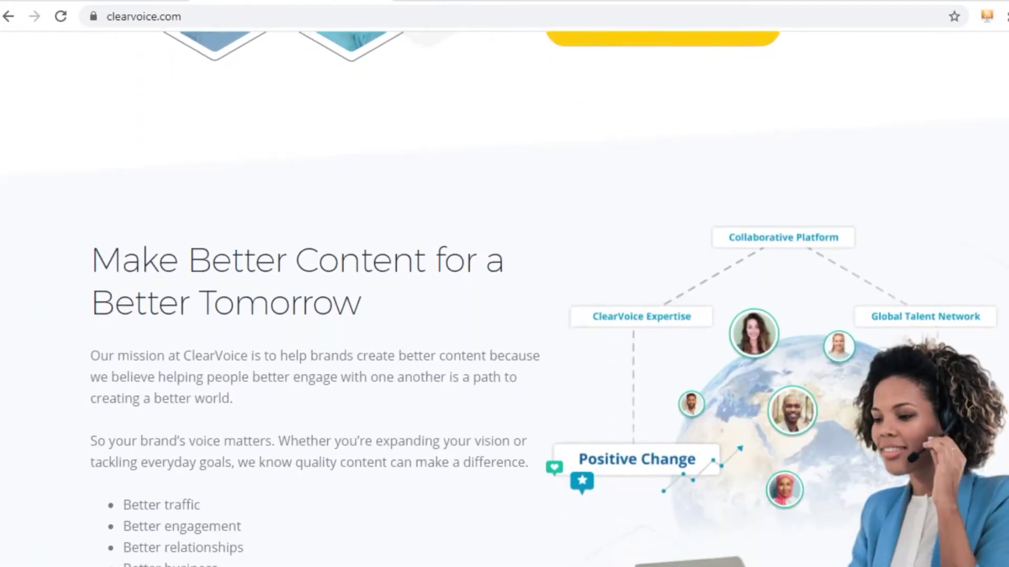
scroll(504, 295, "down", 2)
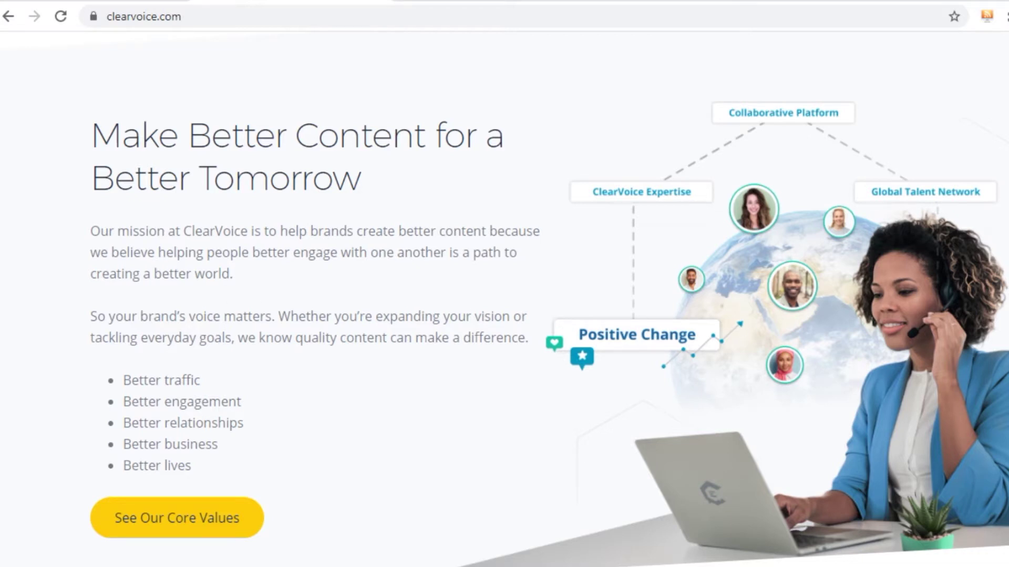
scroll(505, 294, "down", 6)
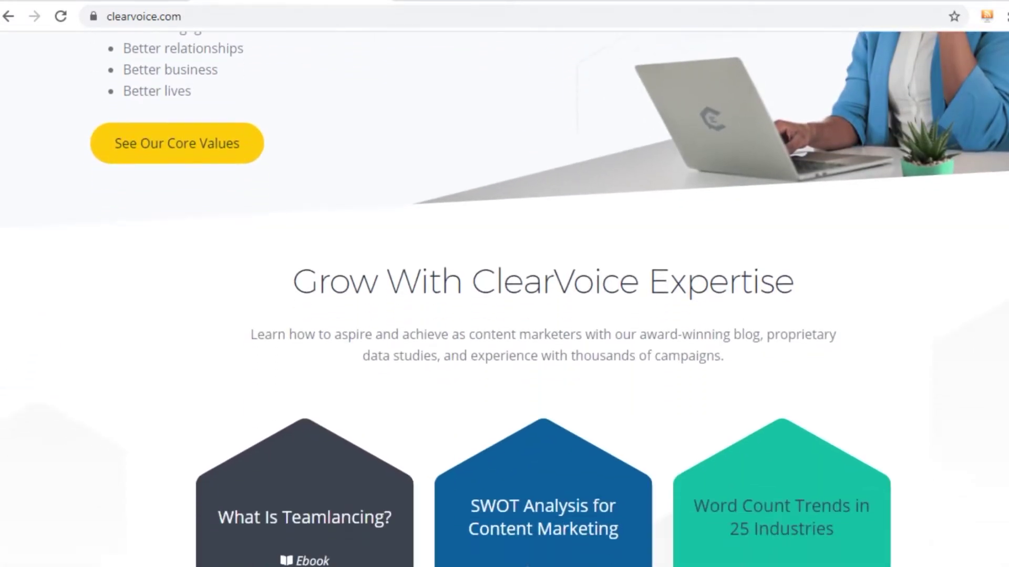
scroll(504, 294, "down", 5)
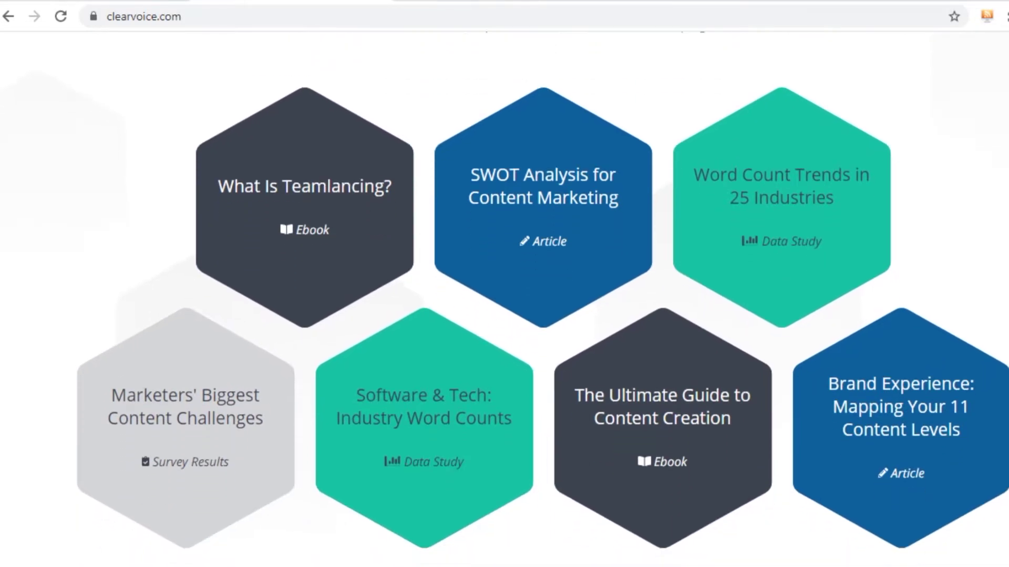
scroll(505, 294, "down", 1)
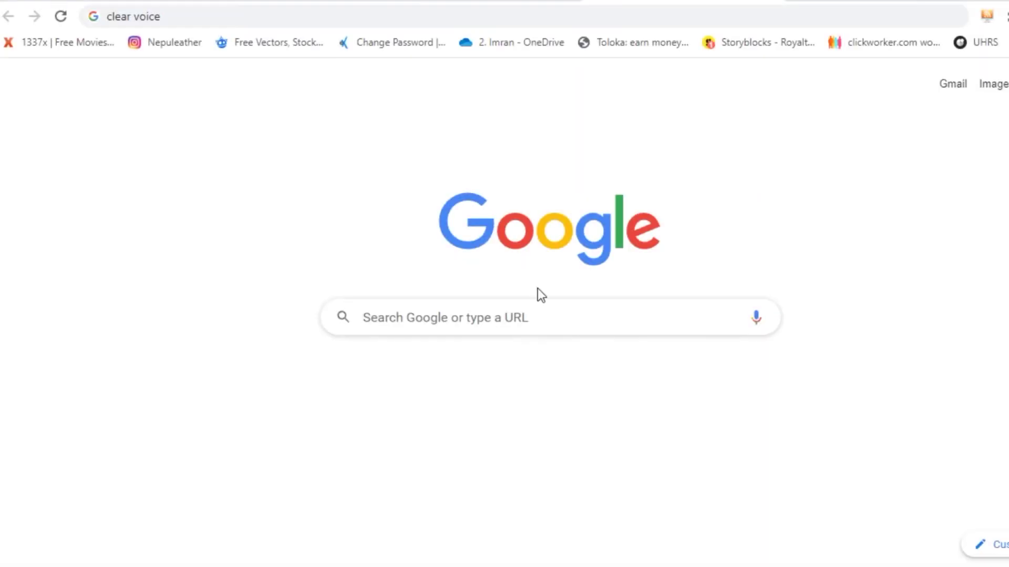
Search 'clearvoice.co' and reveal the Talent Network menu with Join the Talent Network.
left_click(544, 319)
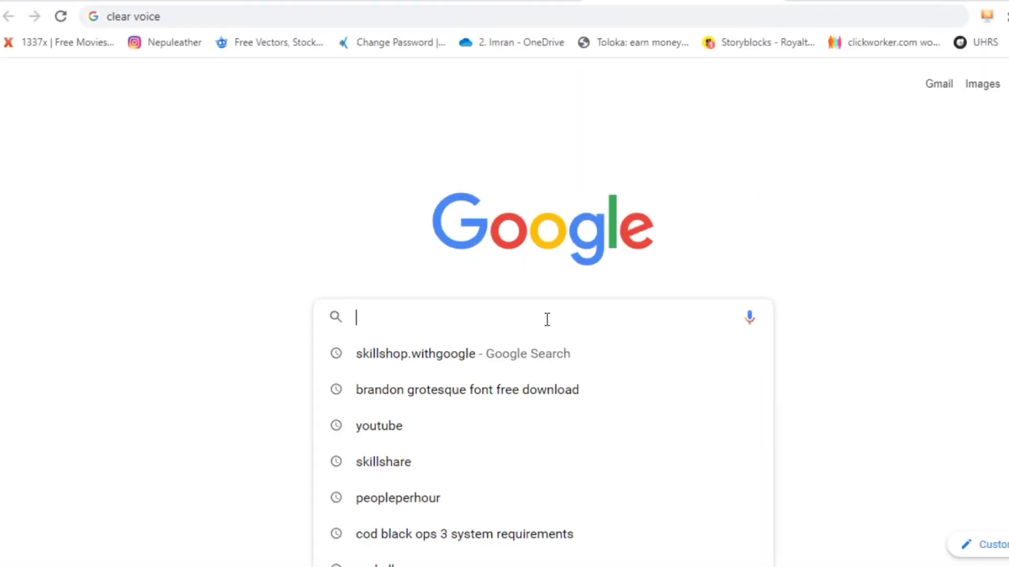
type("clearvoice.co")
key("Return")
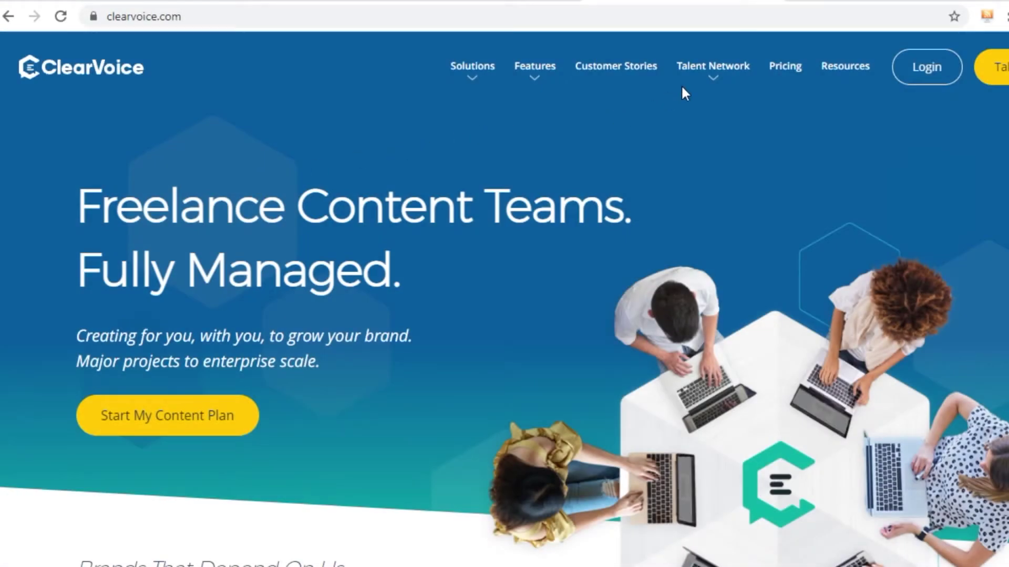
mouse_move(698, 74)
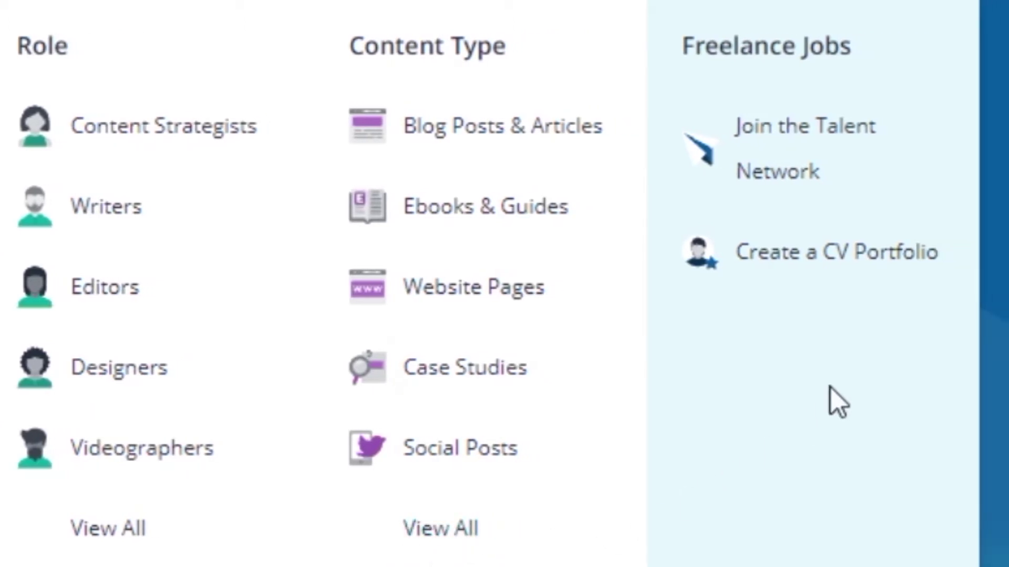
Open the Join the Talent Network page and read the Set Your Own Rate benefit.
left_click(771, 158)
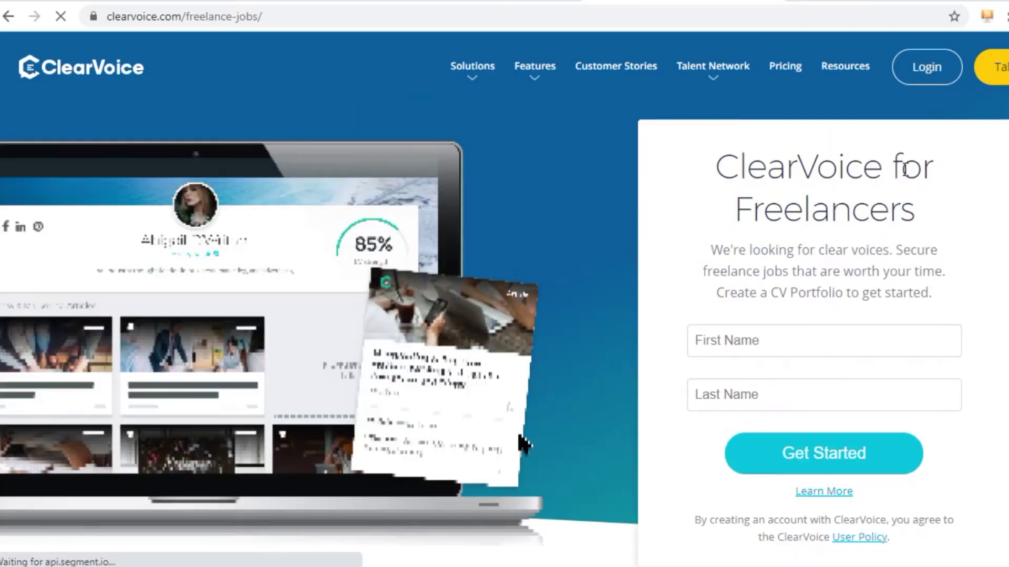
scroll(701, 278, "down", 1)
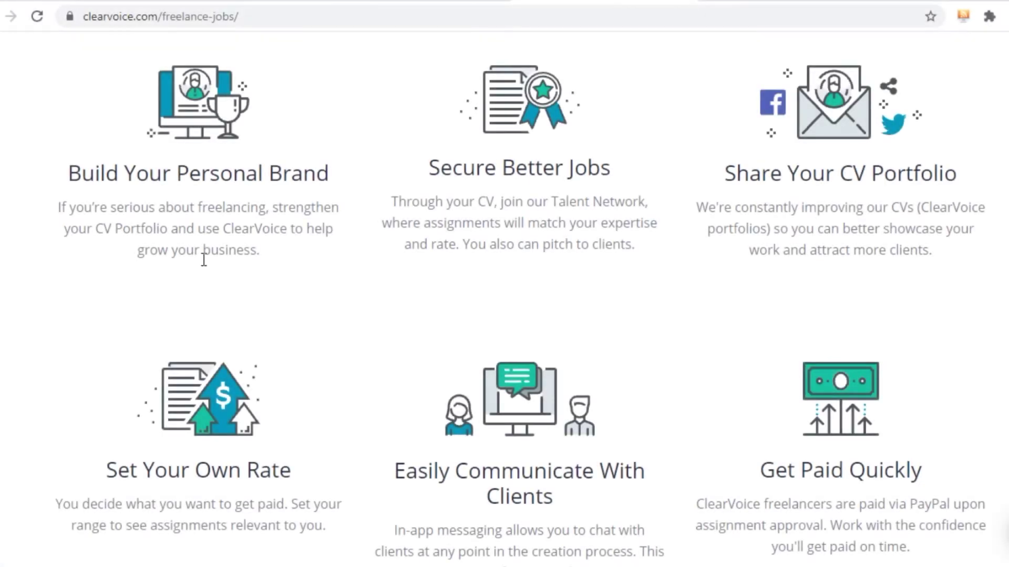
scroll(144, 440, "down", 3)
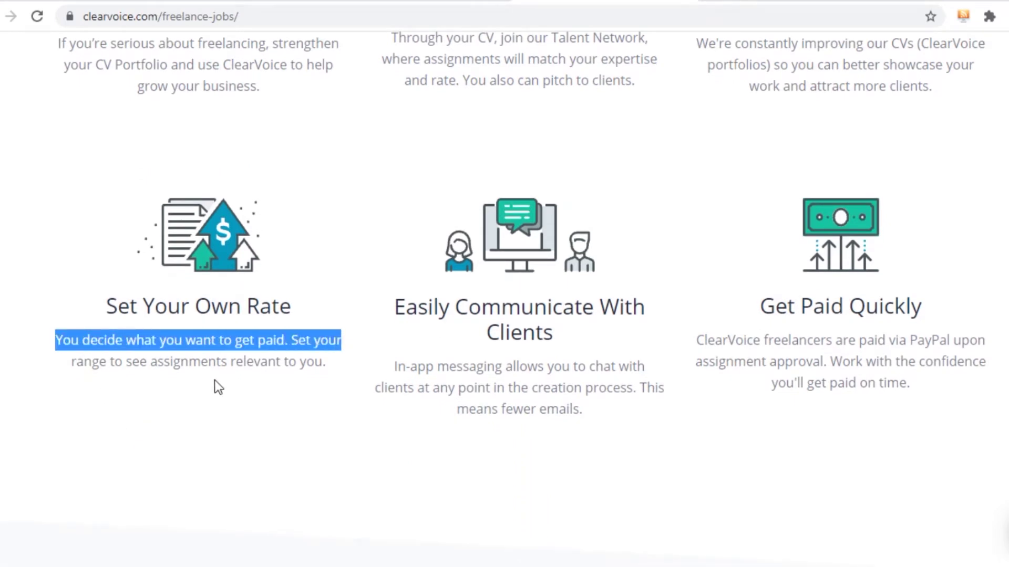
left_click_drag(75, 360, 336, 383)
left_click(335, 383)
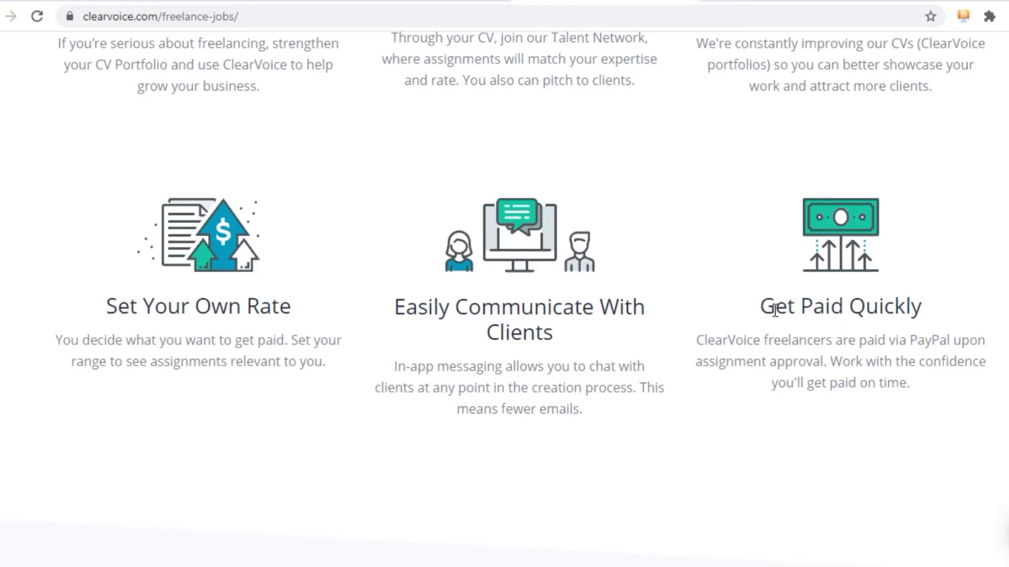
Read through the Get Paid Quickly benefit and its PayPal payment lines.
left_click_drag(775, 311, 963, 318)
left_click(963, 317)
left_click_drag(702, 344, 1005, 368)
left_click(757, 379)
left_click(925, 398)
left_click_drag(775, 386, 925, 394)
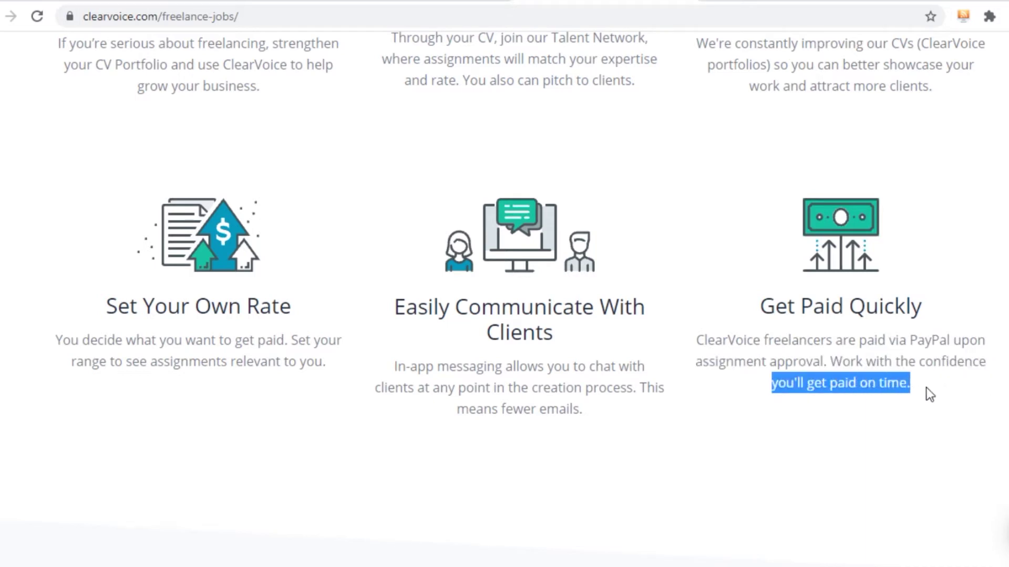
left_click(909, 395)
scroll(900, 393, "down", 2)
scroll(900, 393, "down", 4)
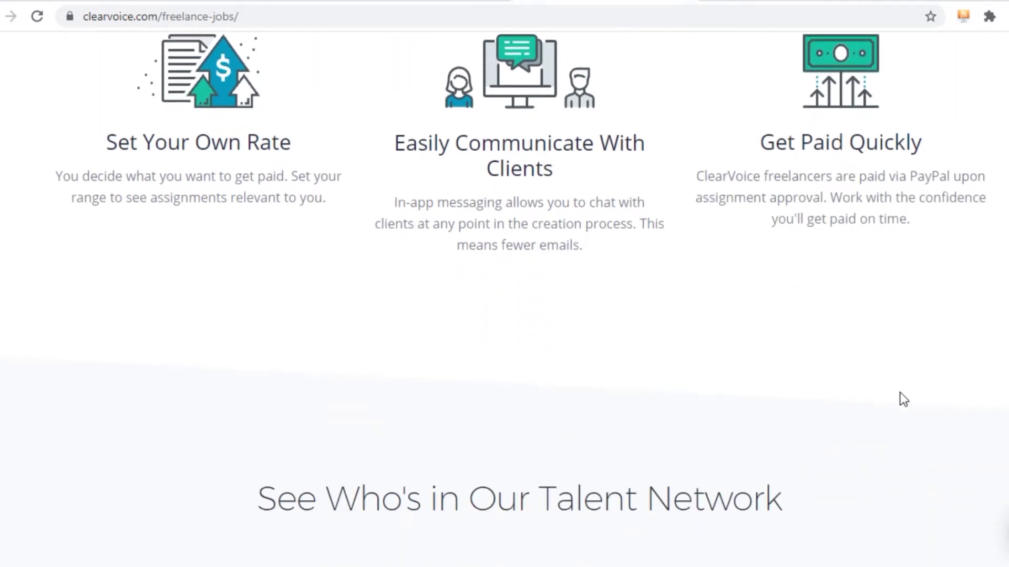
Open a featured writer's CV from the Talent Network carousel and browse their blog post cards.
scroll(900, 392, "down", 6)
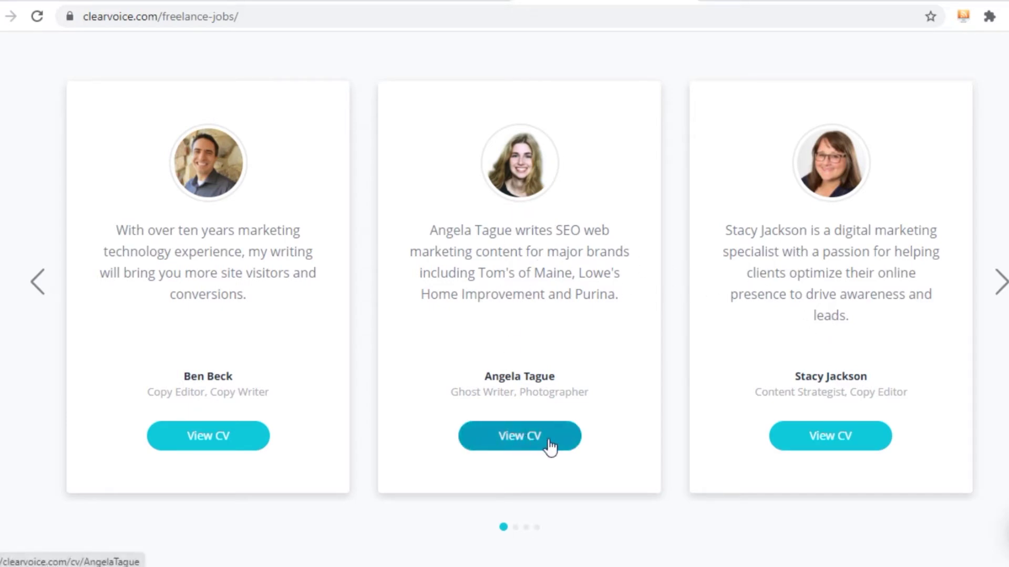
left_click(525, 437)
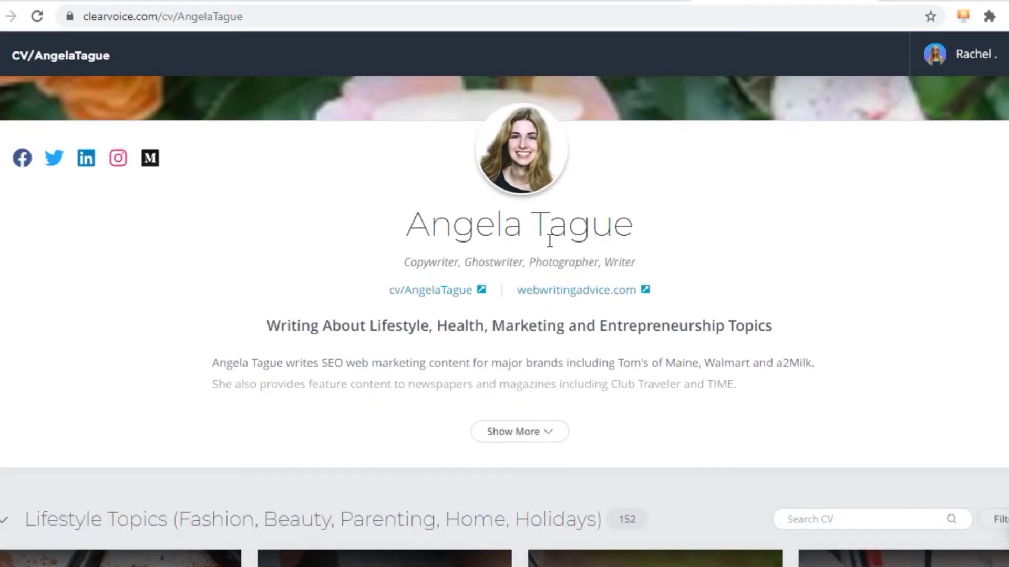
scroll(549, 240, "down", 6)
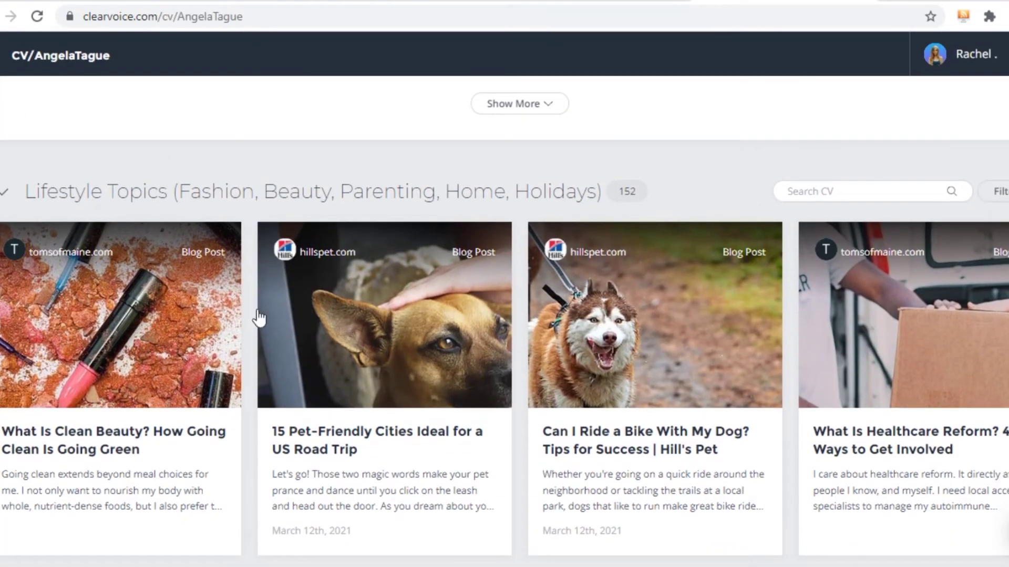
scroll(292, 311, "down", 2)
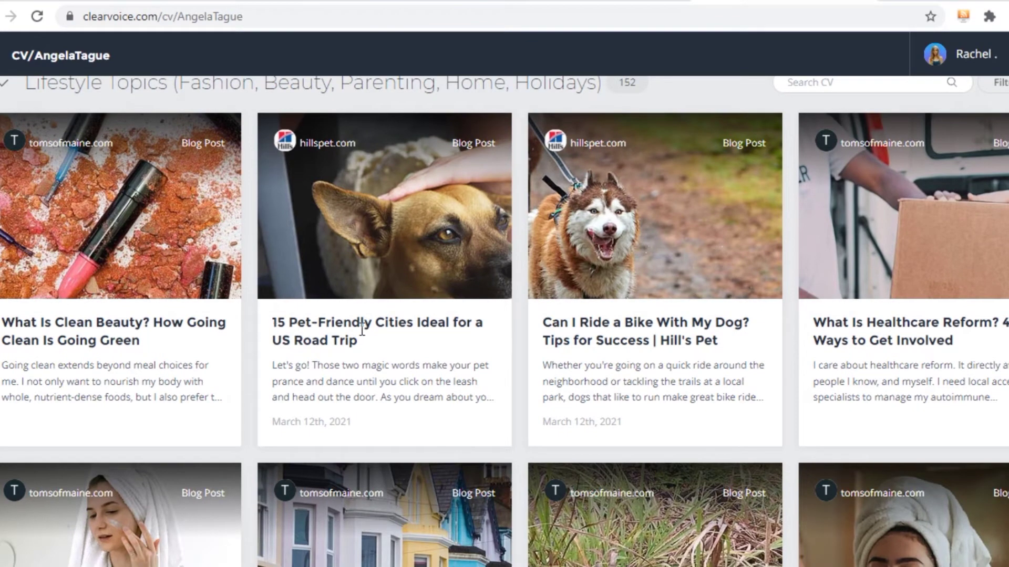
scroll(815, 348, "down", 3)
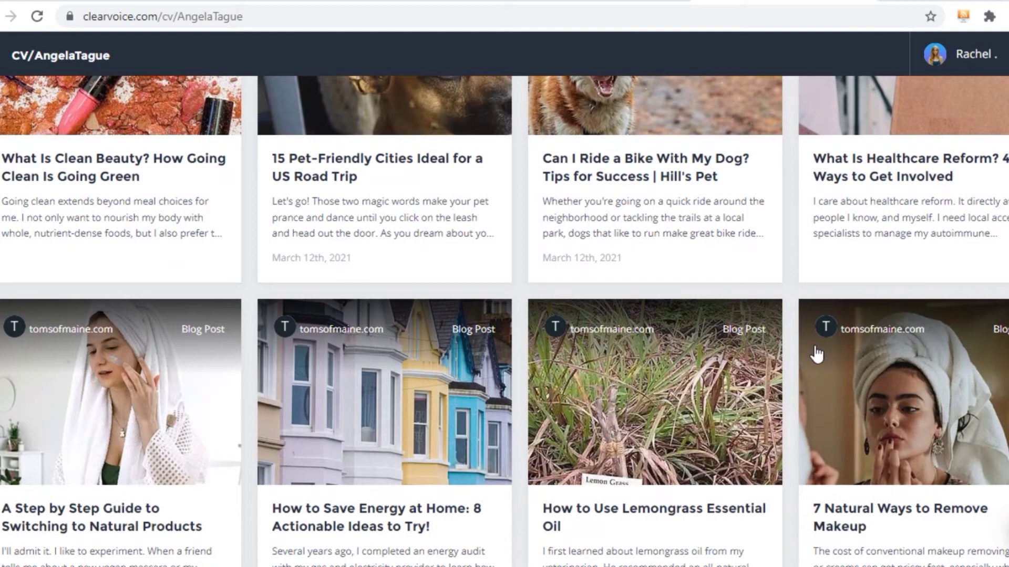
scroll(529, 353, "down", 1)
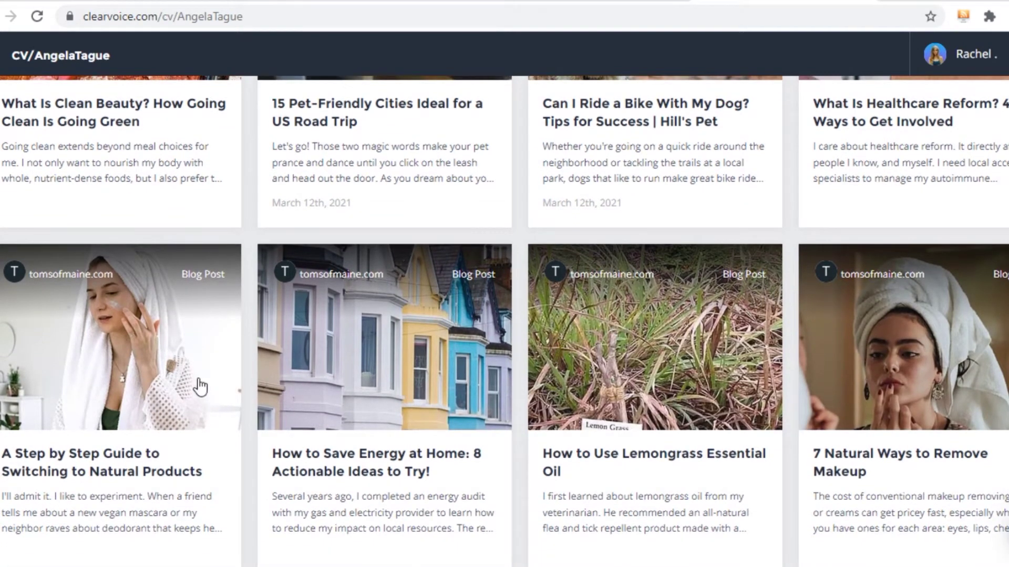
scroll(200, 387, "down", 1)
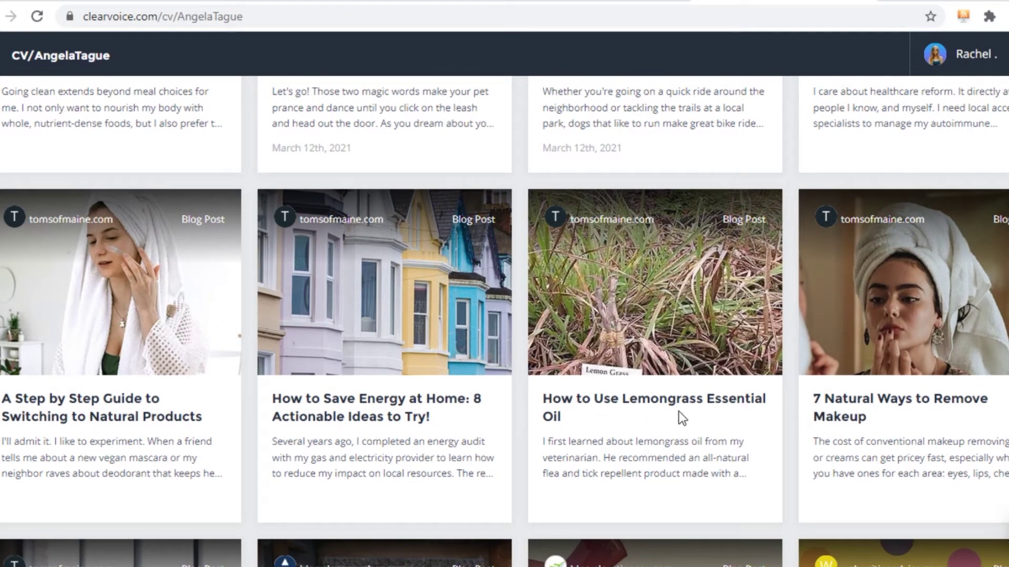
scroll(917, 415, "down", 7)
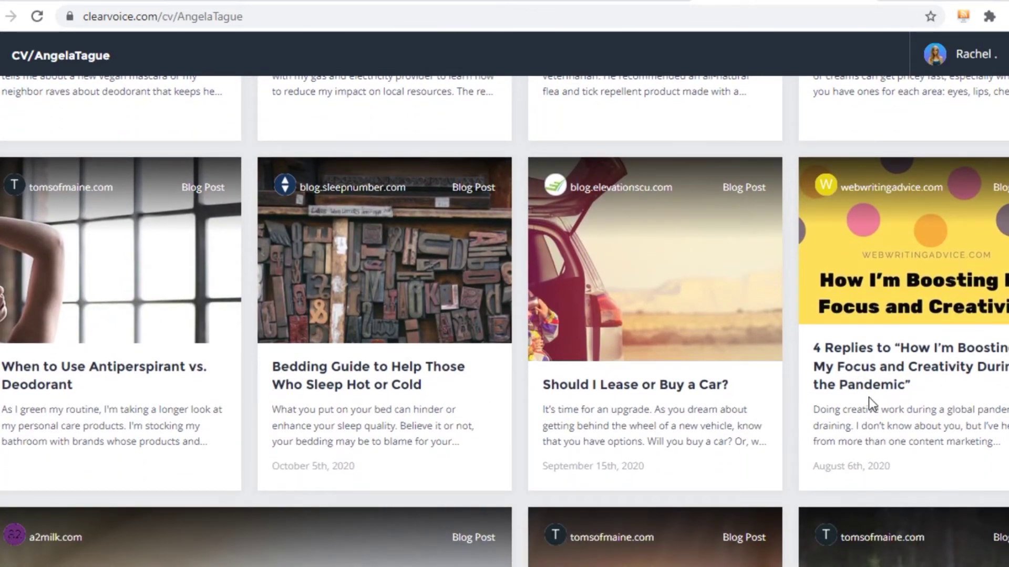
scroll(869, 397, "down", 5)
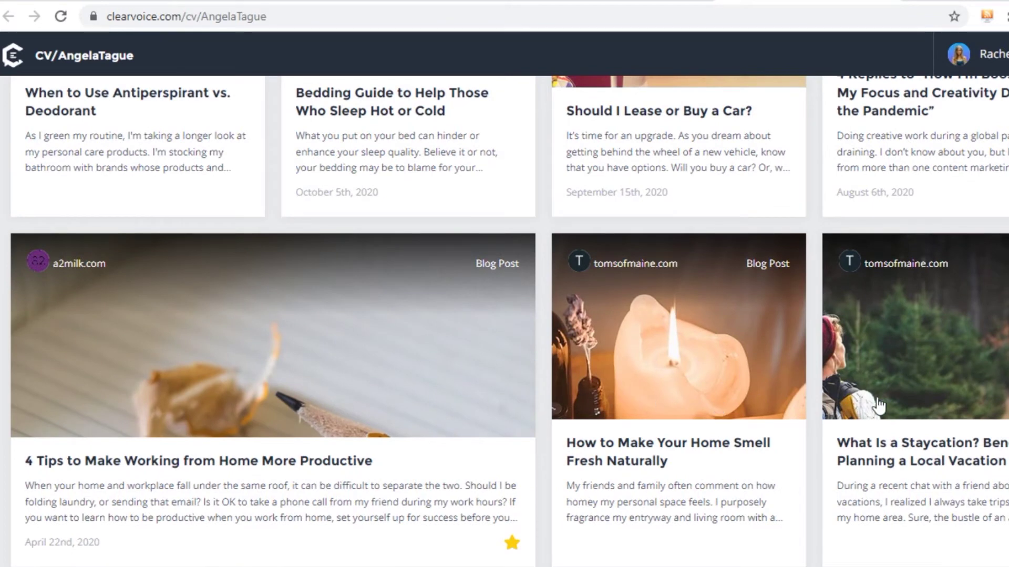
scroll(888, 405, "down", 7)
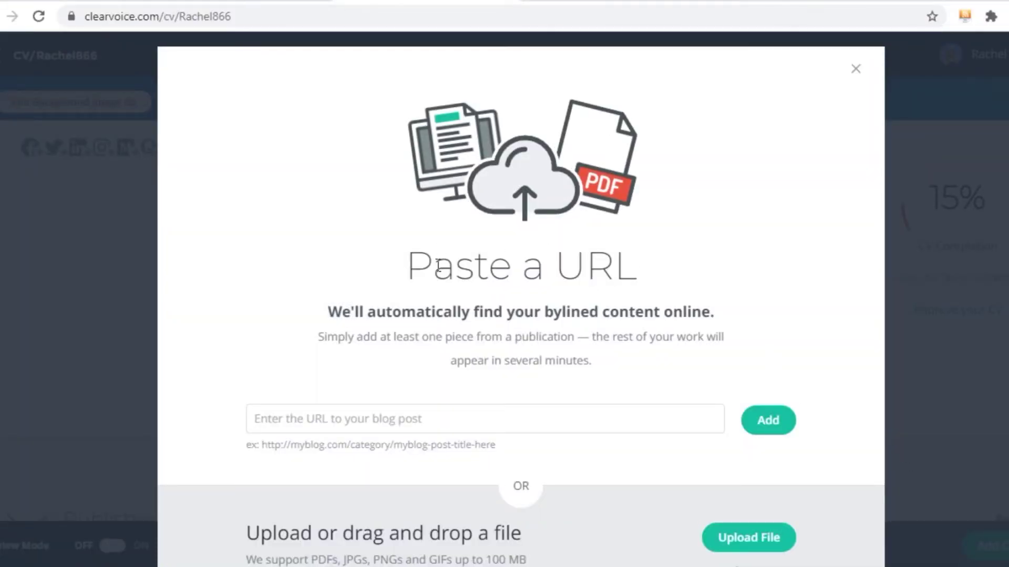
Review the Paste a URL and Upload File options in the Add Content window.
left_click_drag(414, 271, 721, 282)
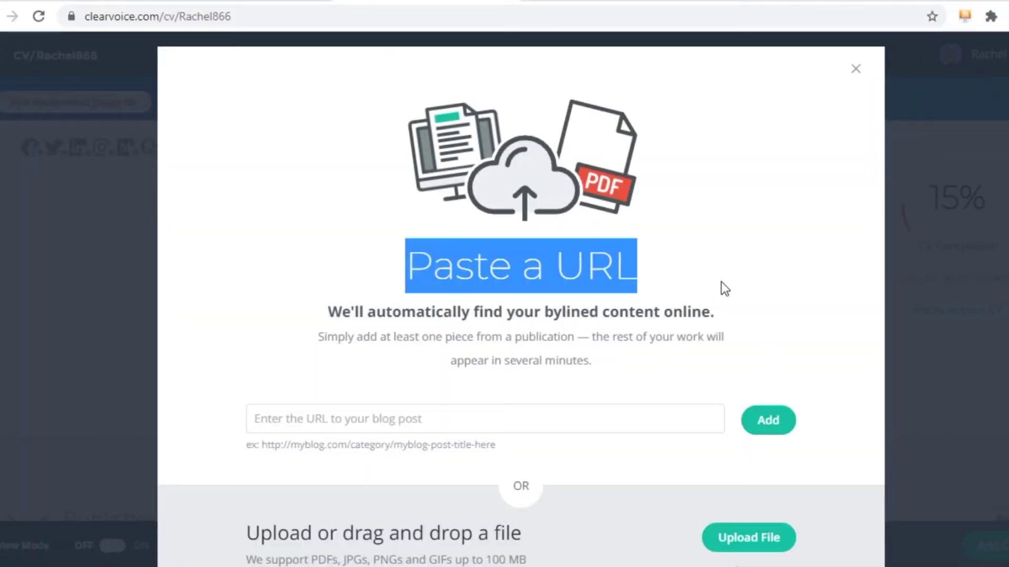
left_click(720, 282)
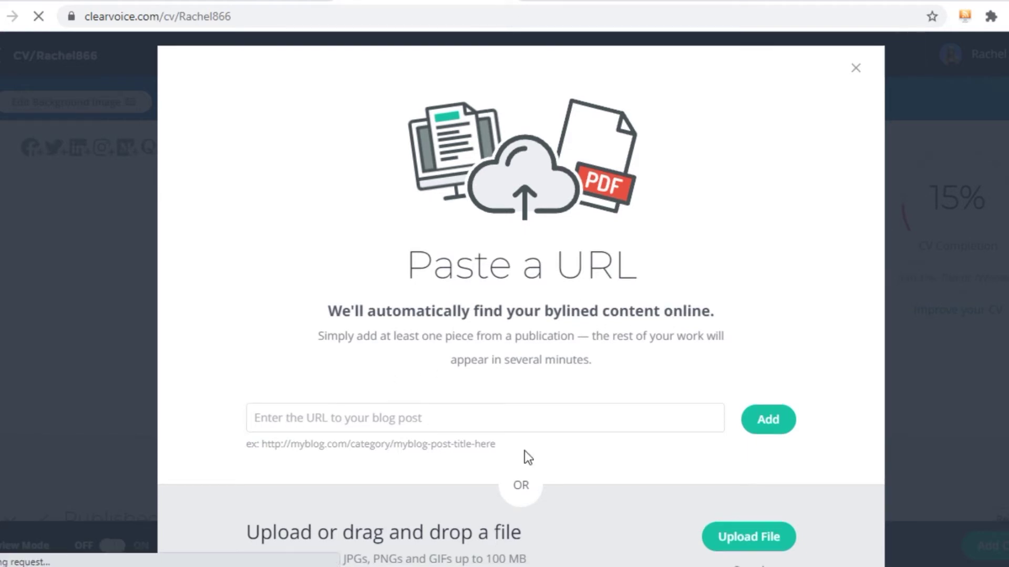
scroll(546, 436, "down", 1)
scroll(554, 408, "up", 1)
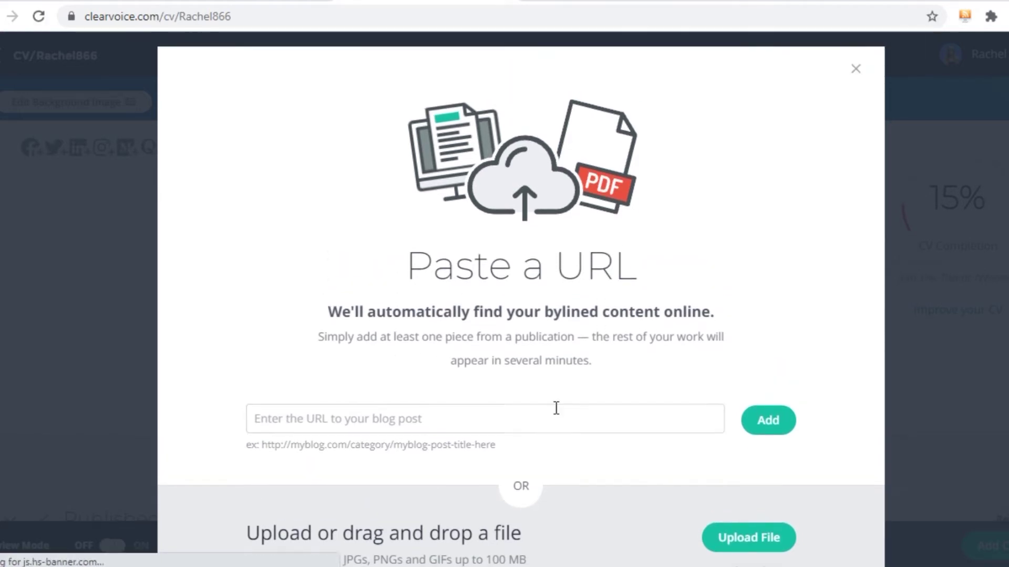
scroll(552, 436, "down", 1)
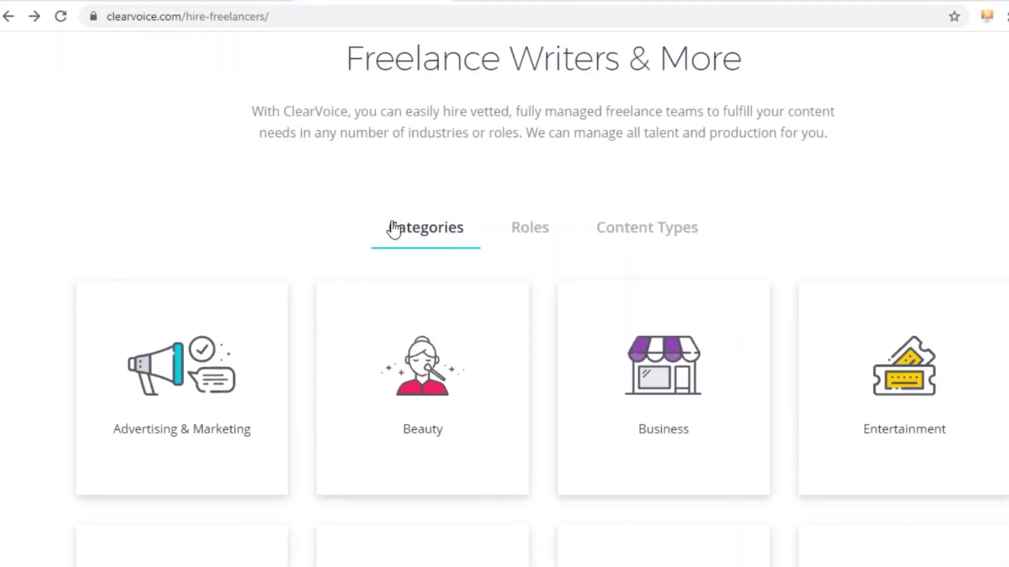
scroll(316, 200, "down", 4)
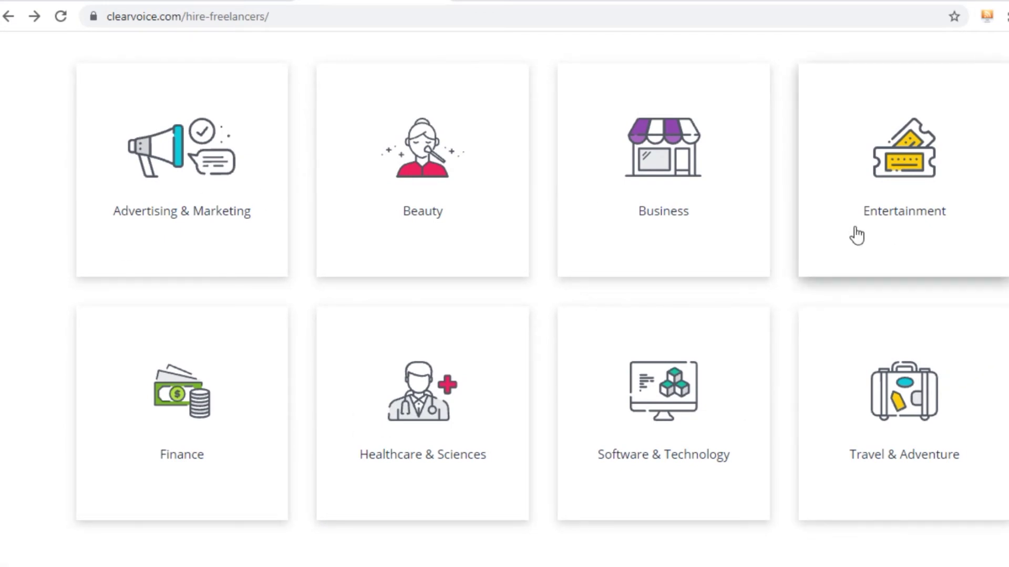
scroll(784, 290, "down", 4)
scroll(774, 292, "down", 2)
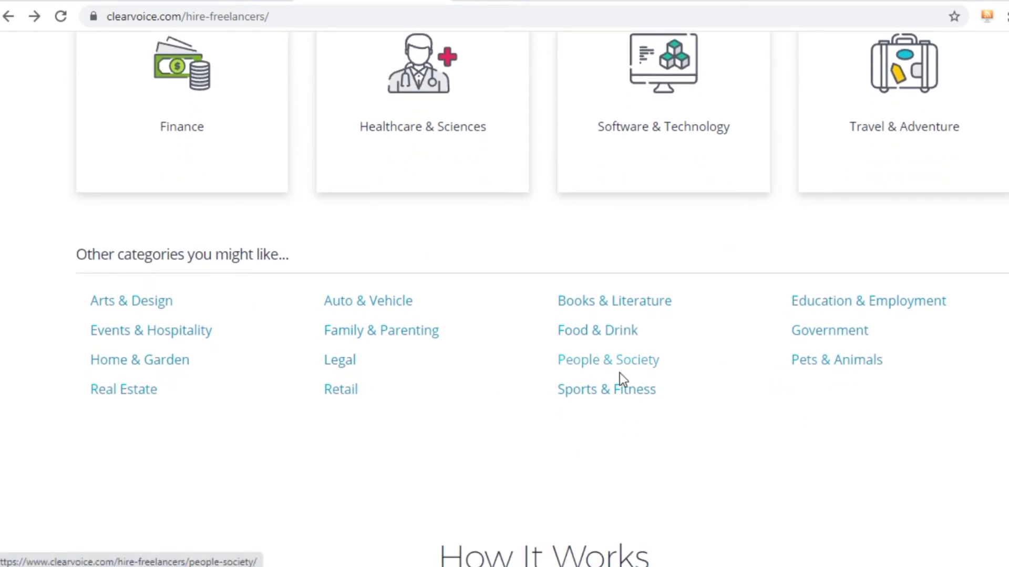
scroll(634, 364, "up", 6)
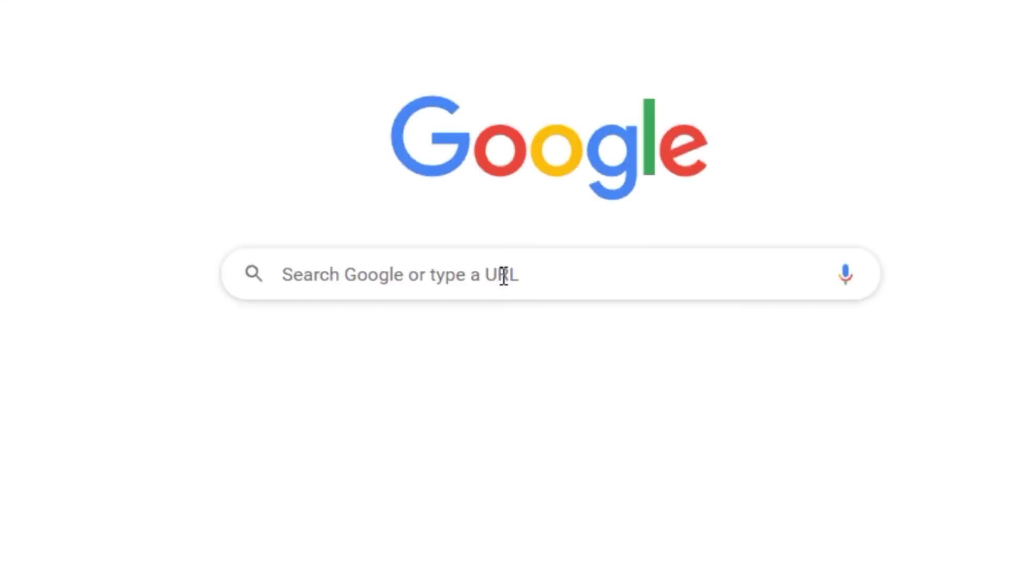
Search Google for 'bussiness articles'.
left_click(485, 275)
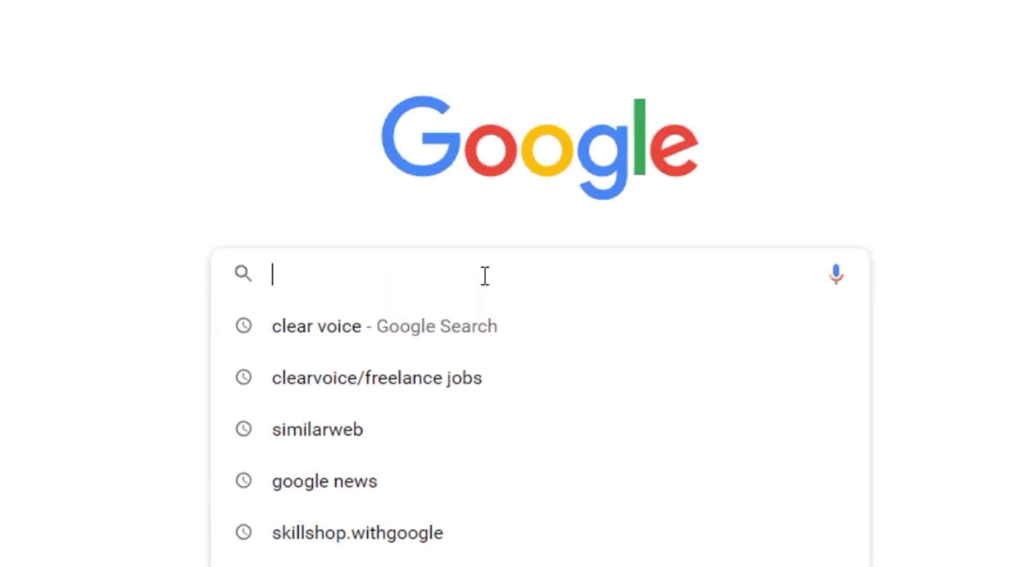
type("bussiness ar")
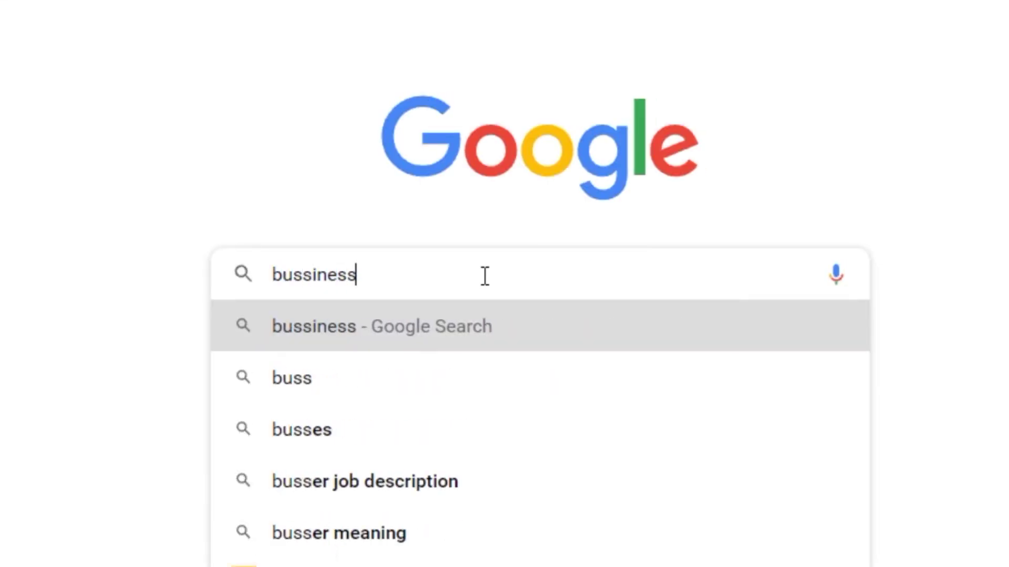
type("ticles")
key("Return")
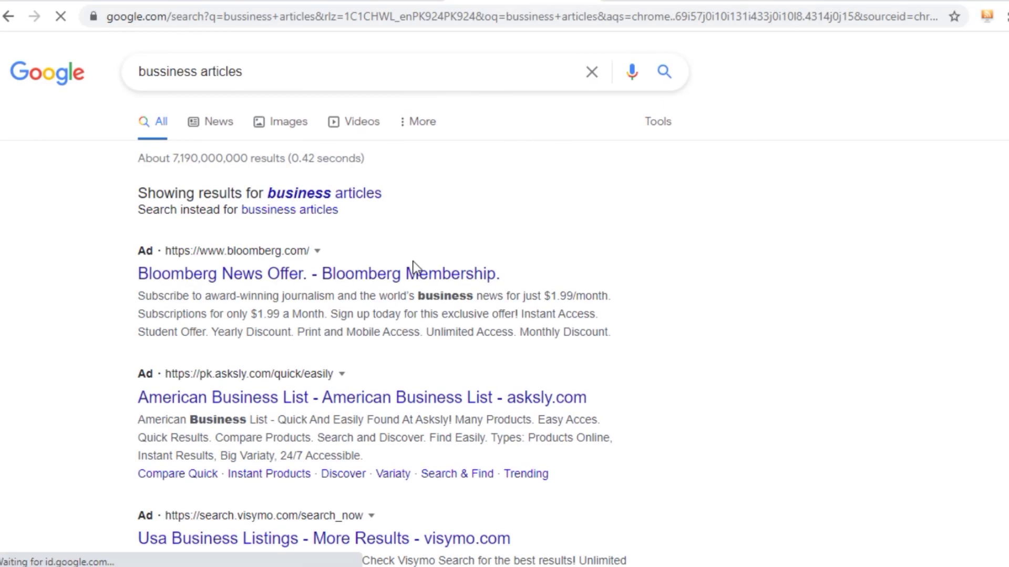
Scroll the results and open the Fora Financial post on 20 business articles.
scroll(413, 261, "down", 3)
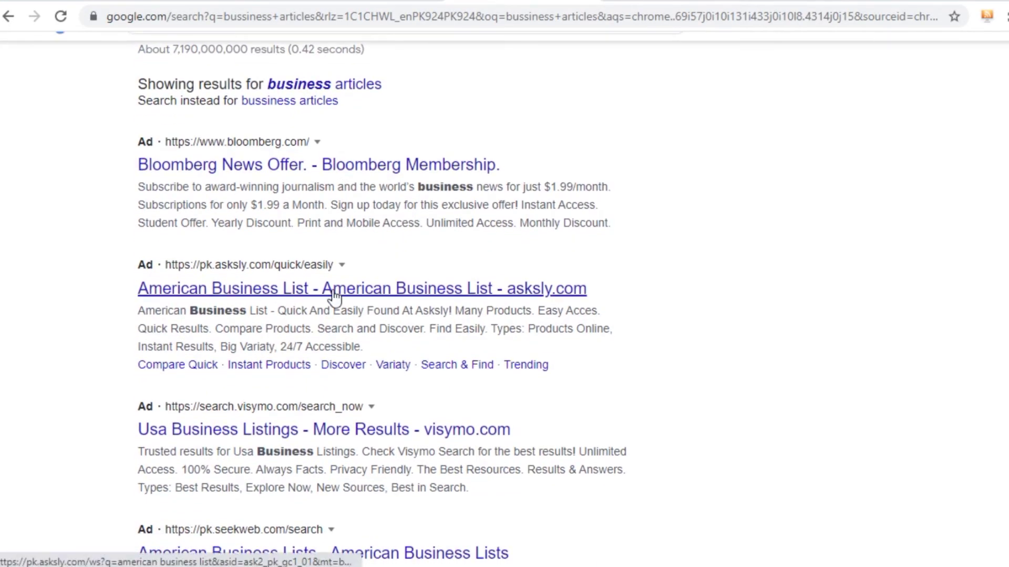
scroll(333, 294, "down", 1)
scroll(326, 323, "down", 3)
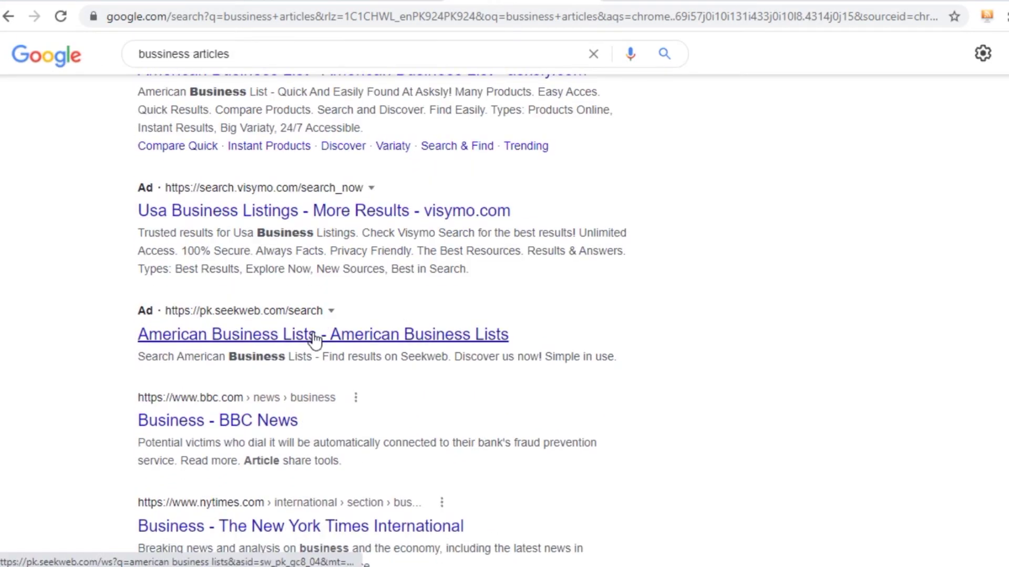
scroll(198, 275, "down", 2)
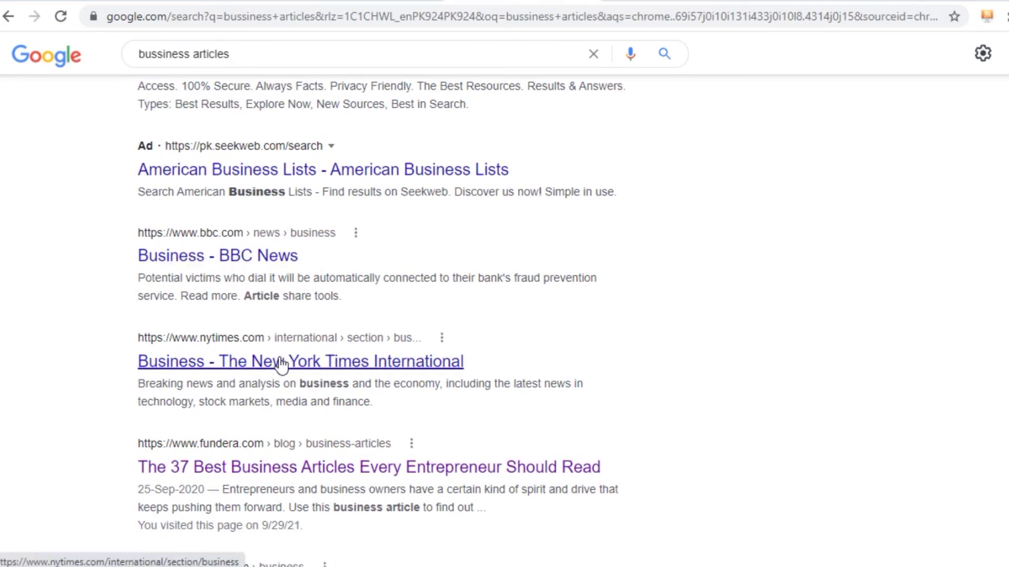
scroll(273, 341, "down", 3)
scroll(292, 315, "down", 9)
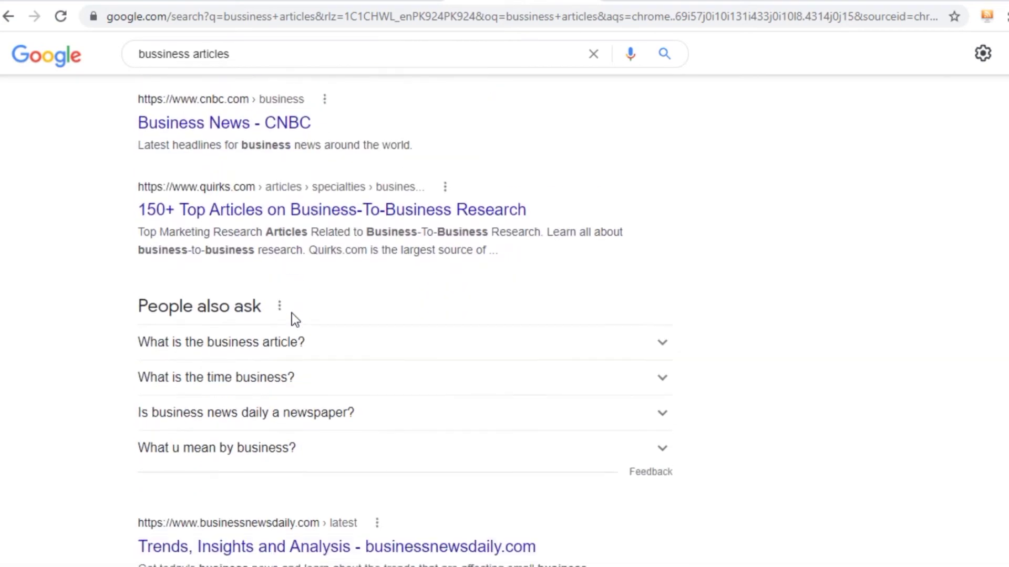
scroll(288, 318, "down", 6)
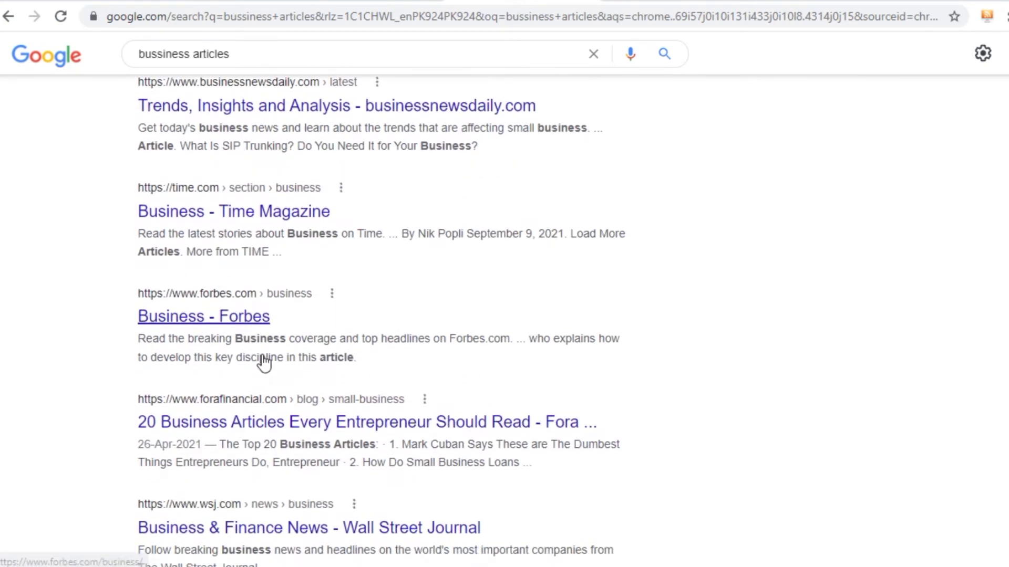
left_click(331, 349)
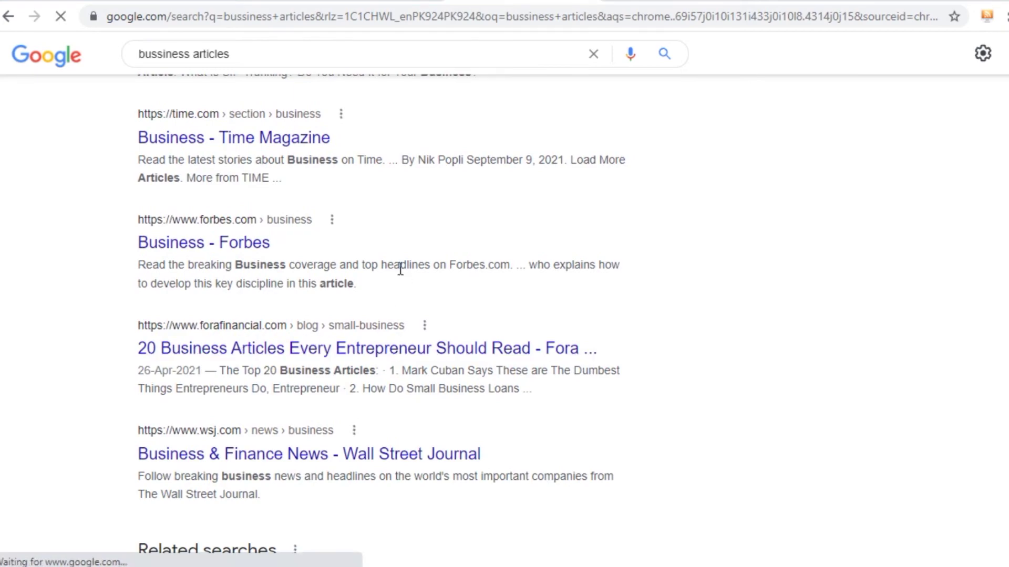
Copy the first two article summaries from the Fora Financial post.
scroll(465, 250, "down", 13)
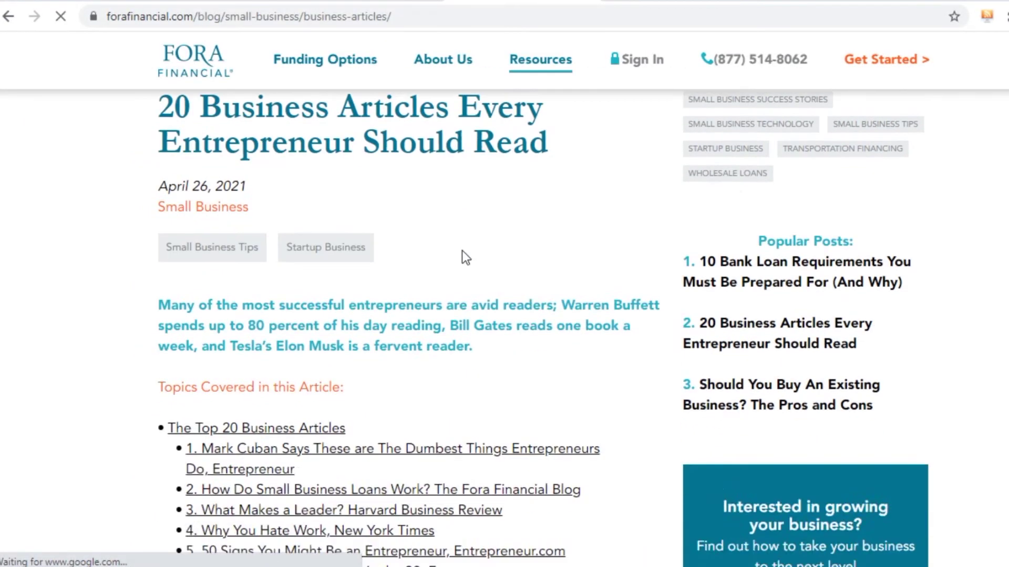
scroll(374, 225, "down", 12)
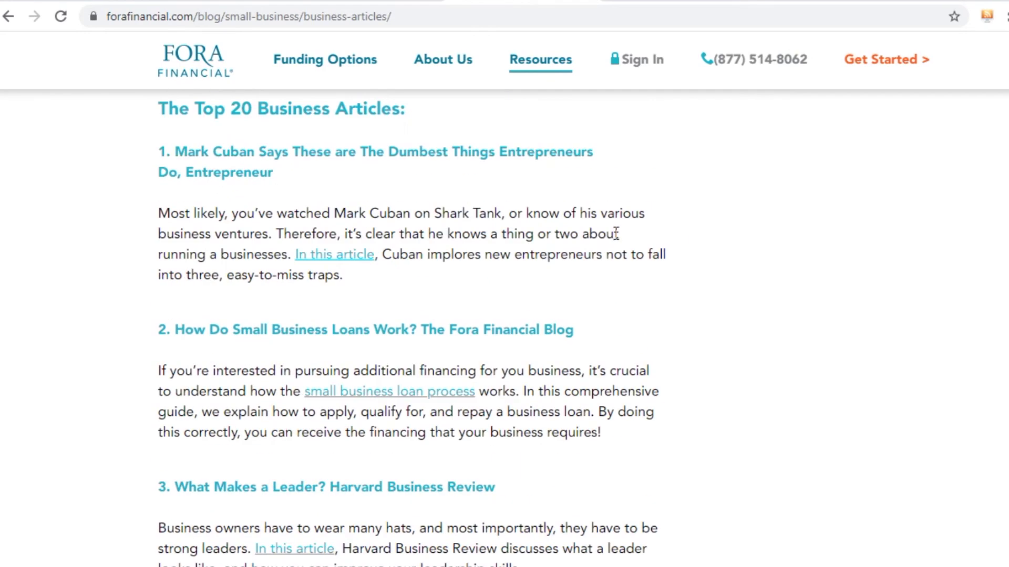
scroll(210, 196, "down", 3)
scroll(147, 242, "up", 4)
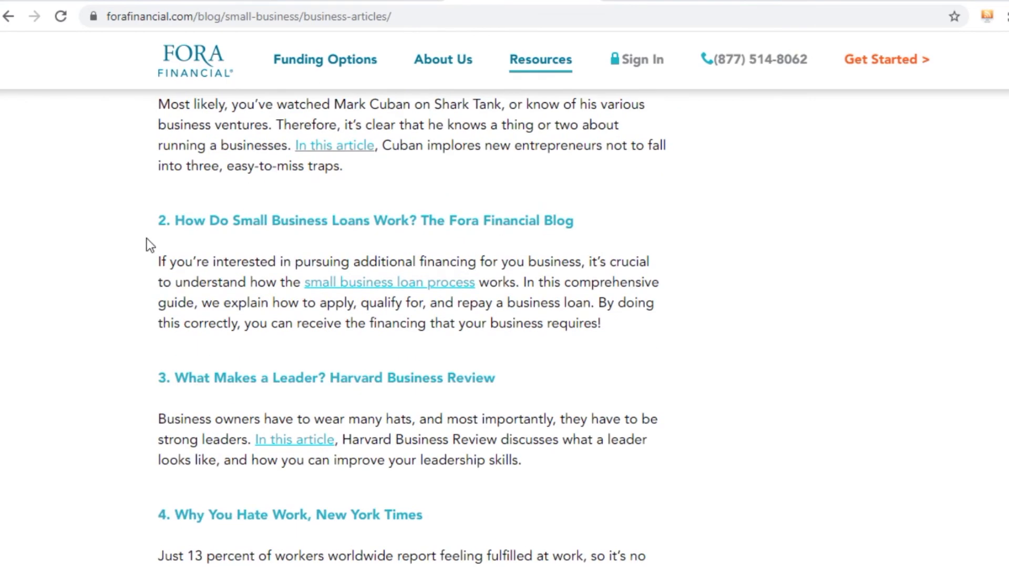
left_click_drag(159, 265, 562, 378)
scroll(563, 378, "down", 3)
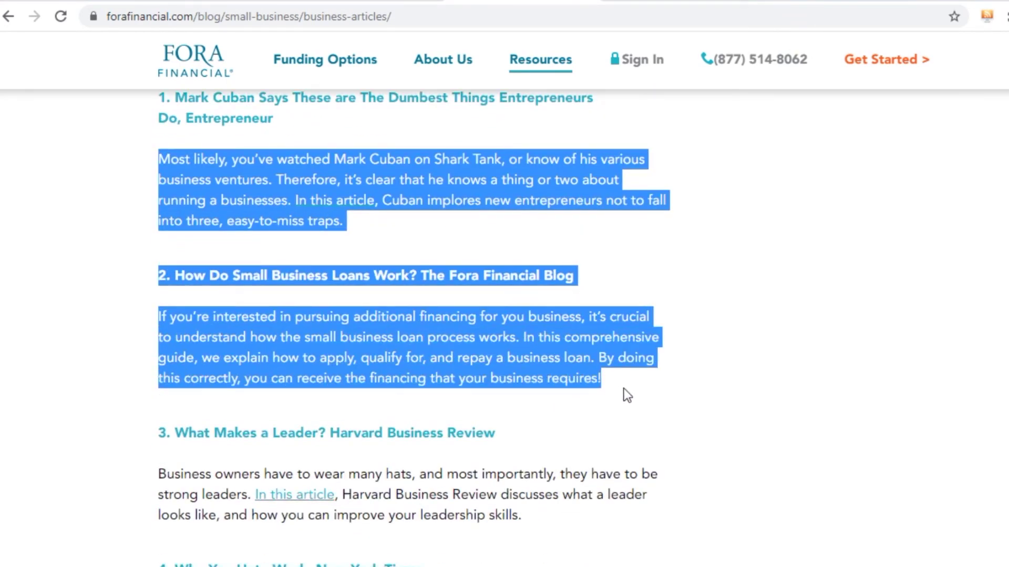
right_click(509, 335)
left_click(556, 342)
left_click(632, 4)
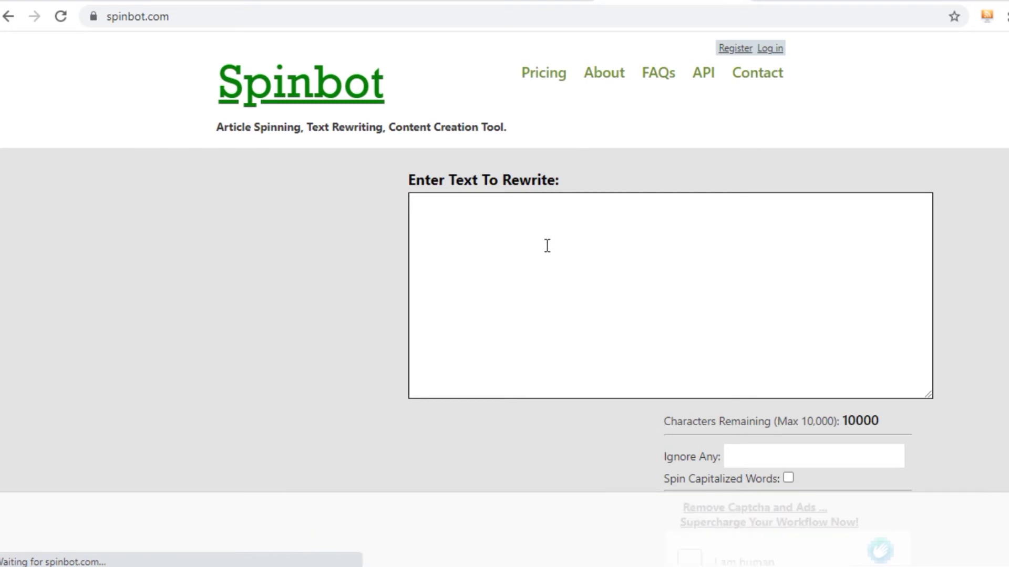
Paste the copied passage into Spinbot, pass the human check and review the rewritten text.
right_click(492, 239)
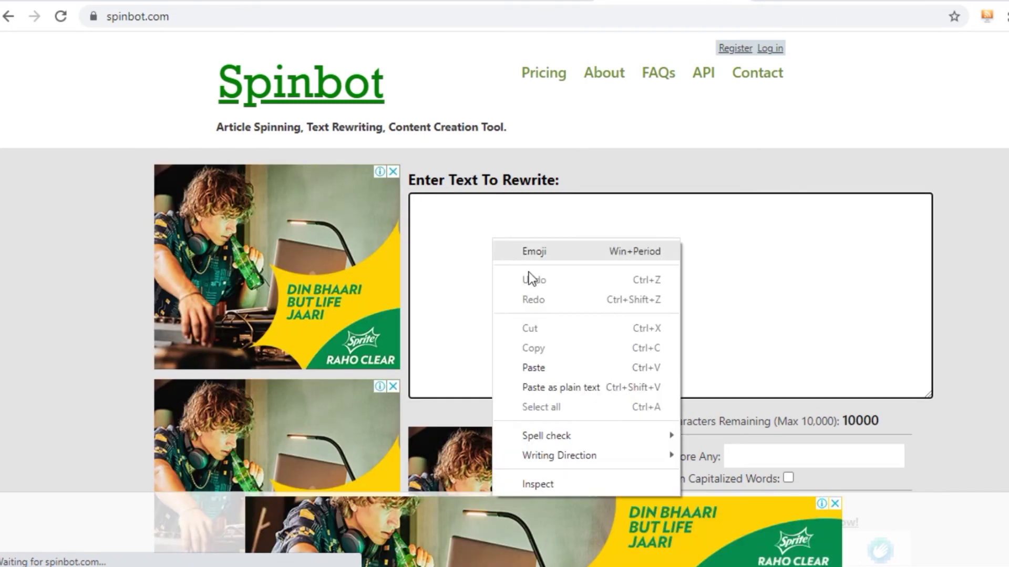
left_click(534, 367)
scroll(678, 283, "down", 6)
left_click(682, 286)
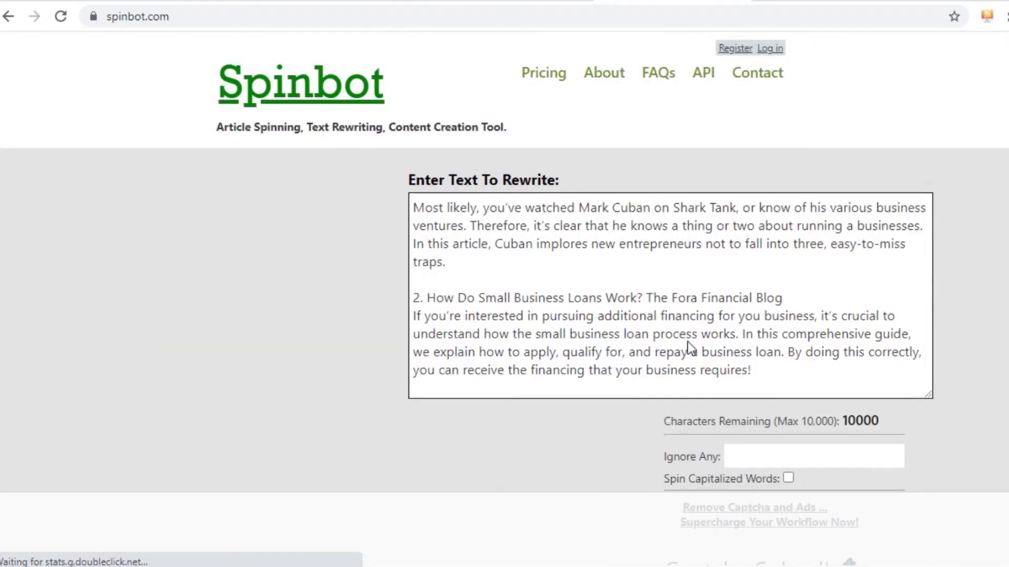
scroll(687, 341, "down", 7)
scroll(683, 338, "down", 4)
scroll(682, 338, "up", 1)
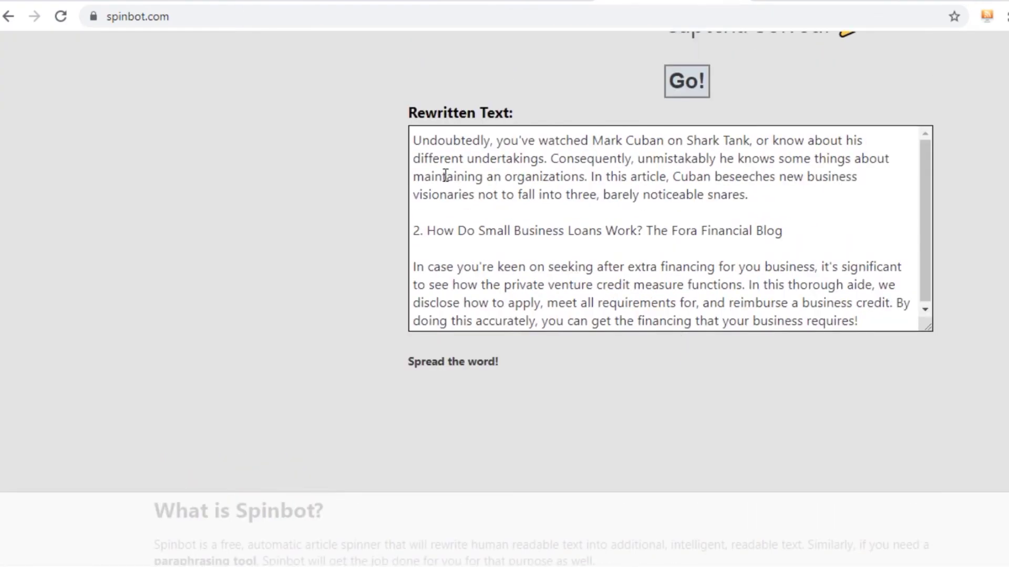
left_click(784, 3)
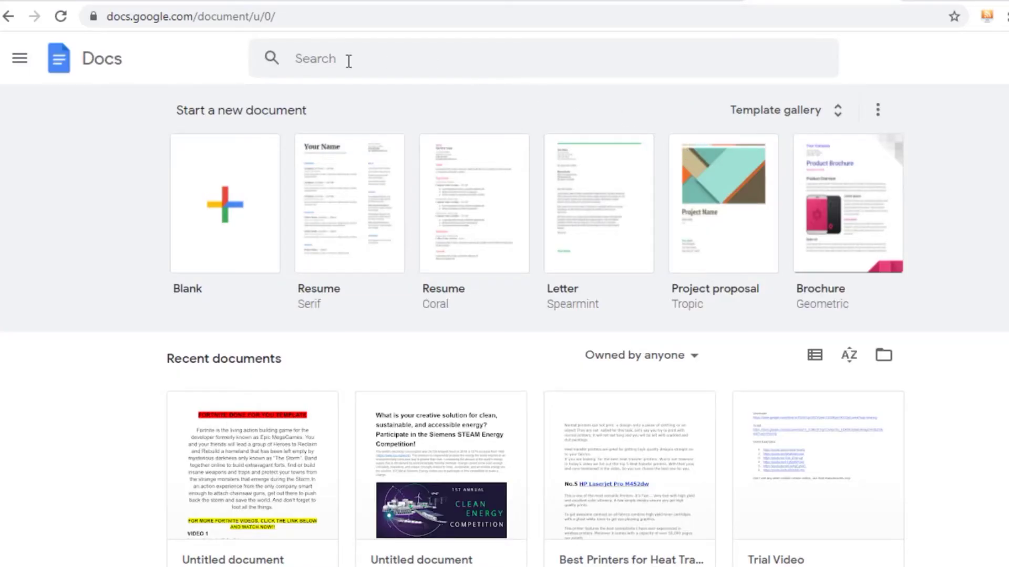
Copy the rewritten passage and paste it into a new blank Google Doc.
left_click(207, 209)
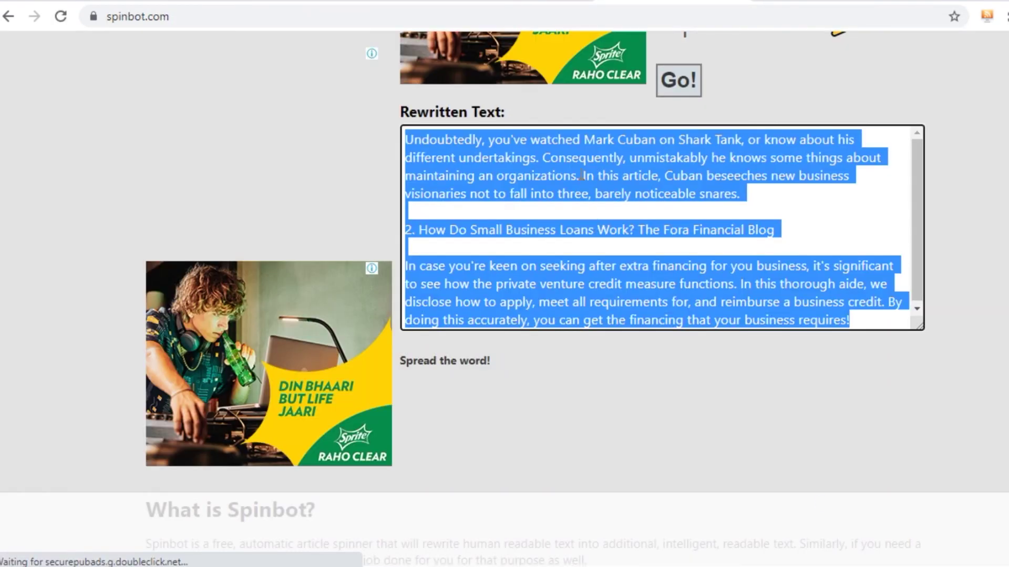
right_click(583, 169)
left_click(622, 235)
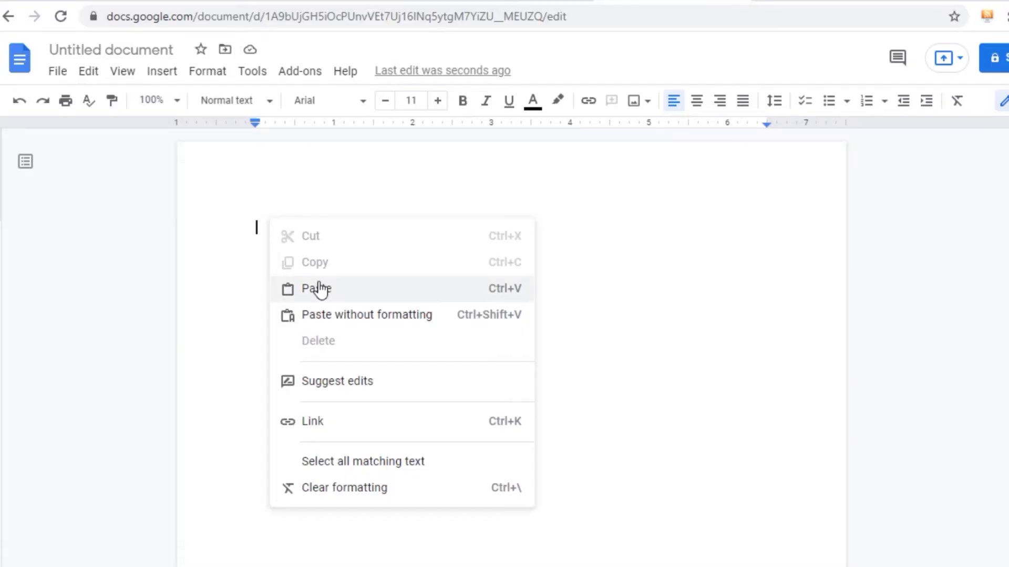
left_click(319, 290)
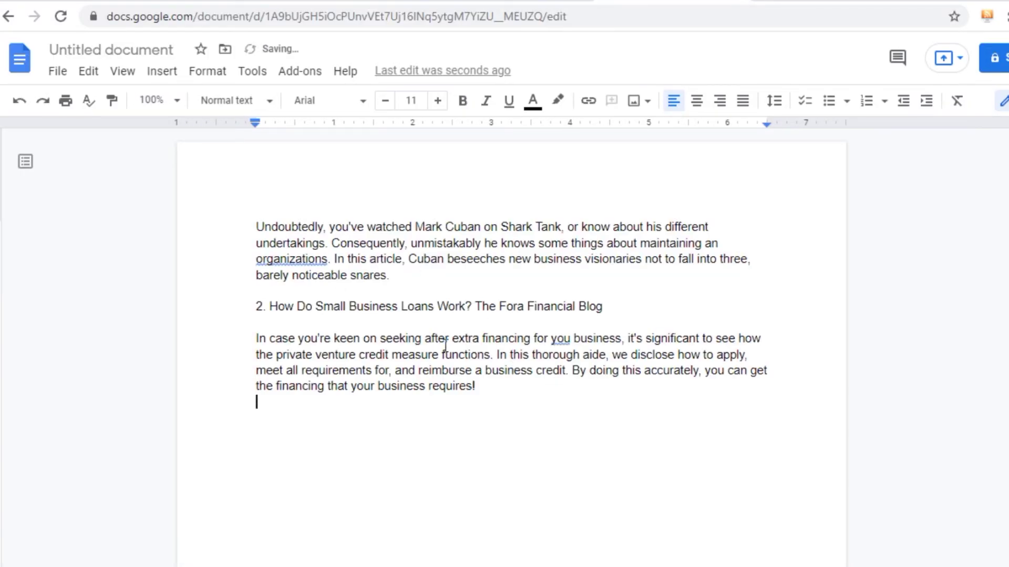
Download the document as a PDF Document (.pdf).
left_click(58, 72)
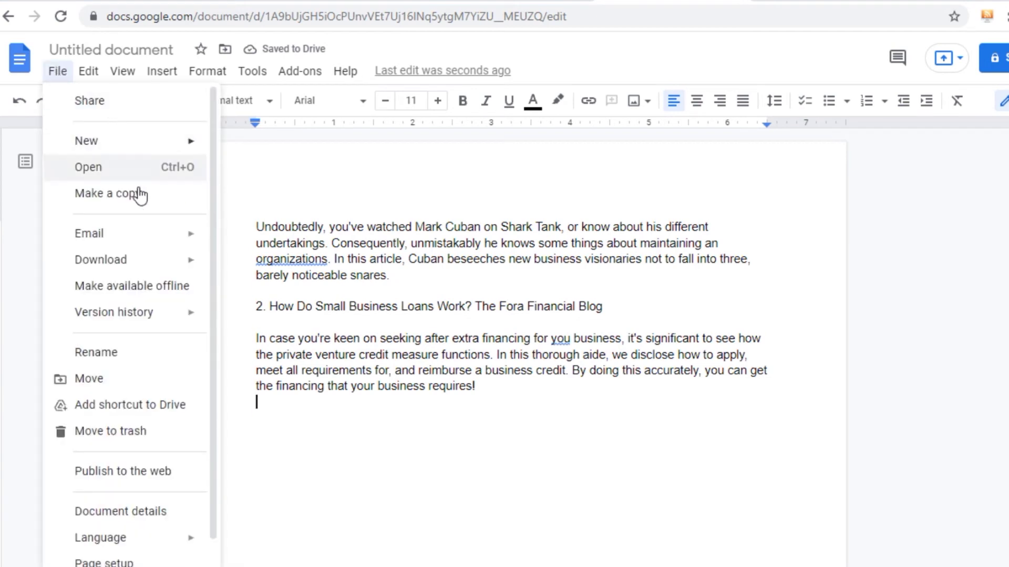
mouse_move(149, 261)
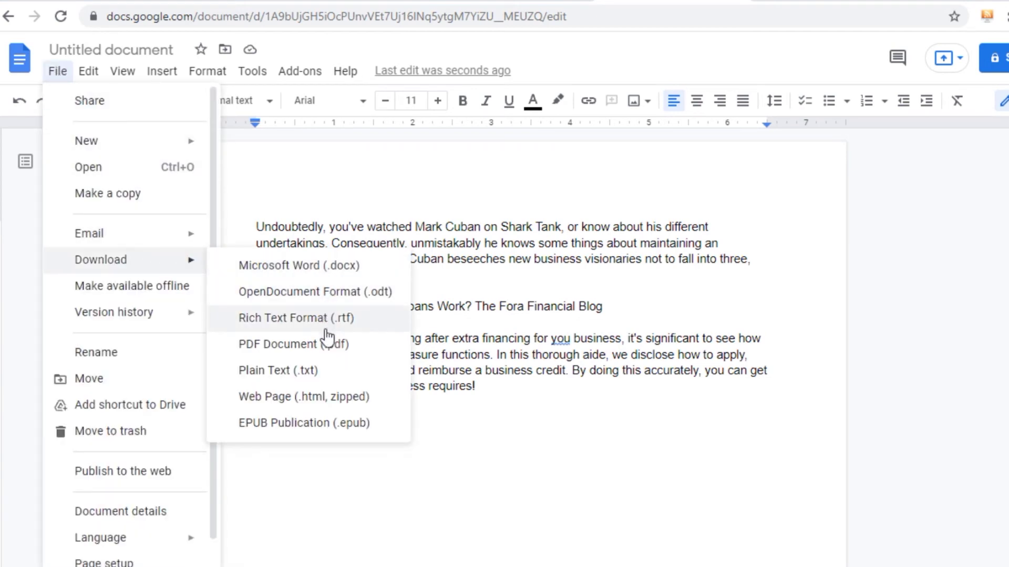
left_click(327, 349)
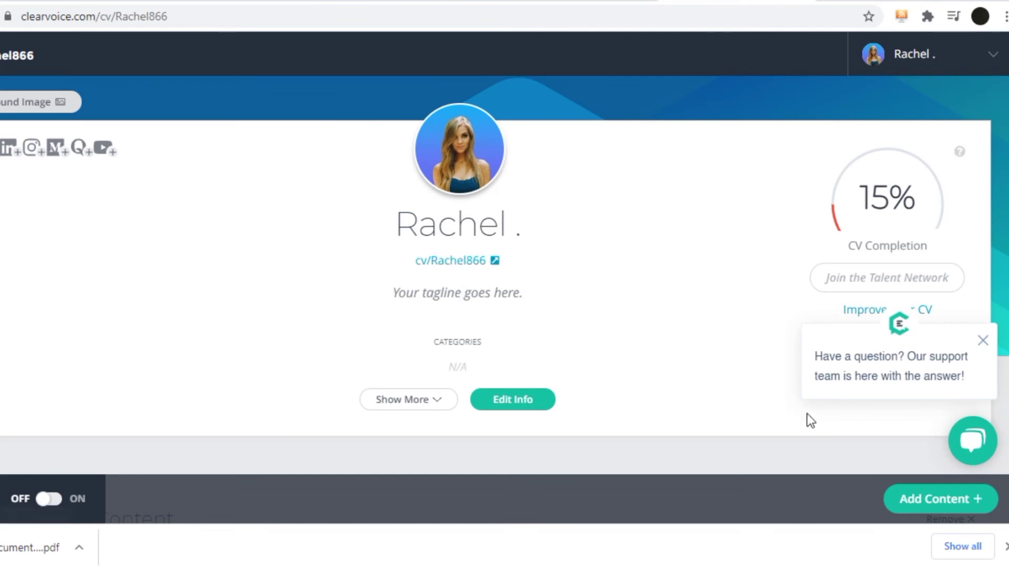
Dismiss the download bar and add Untitled document (2).pdf to the profile as new content.
left_click(1004, 547)
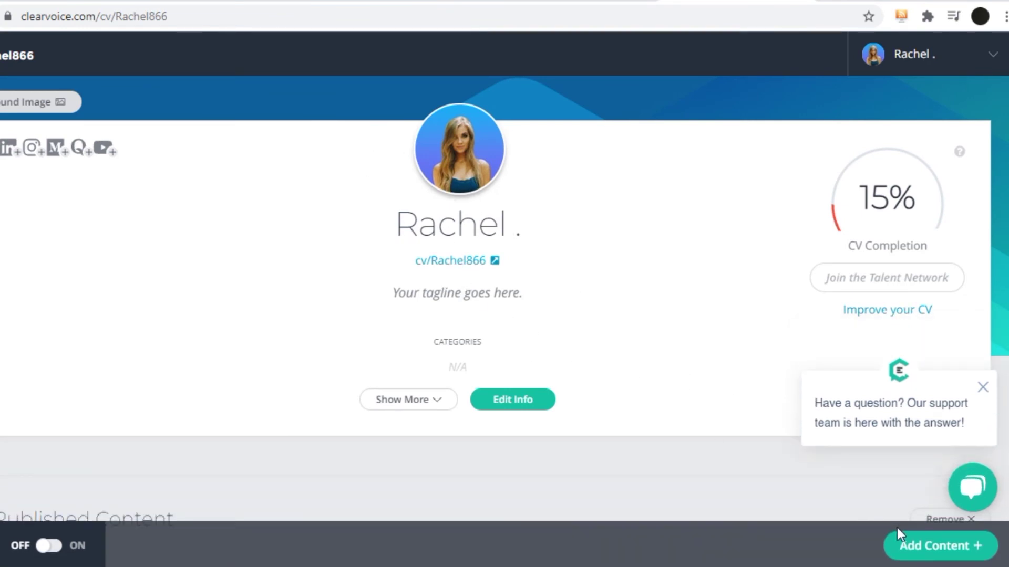
left_click(931, 550)
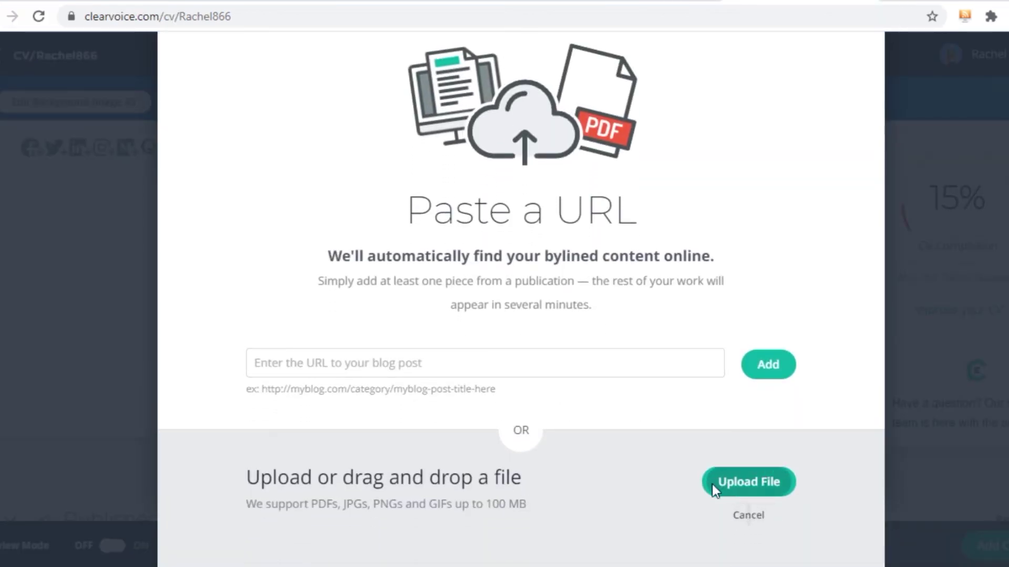
left_click(742, 481)
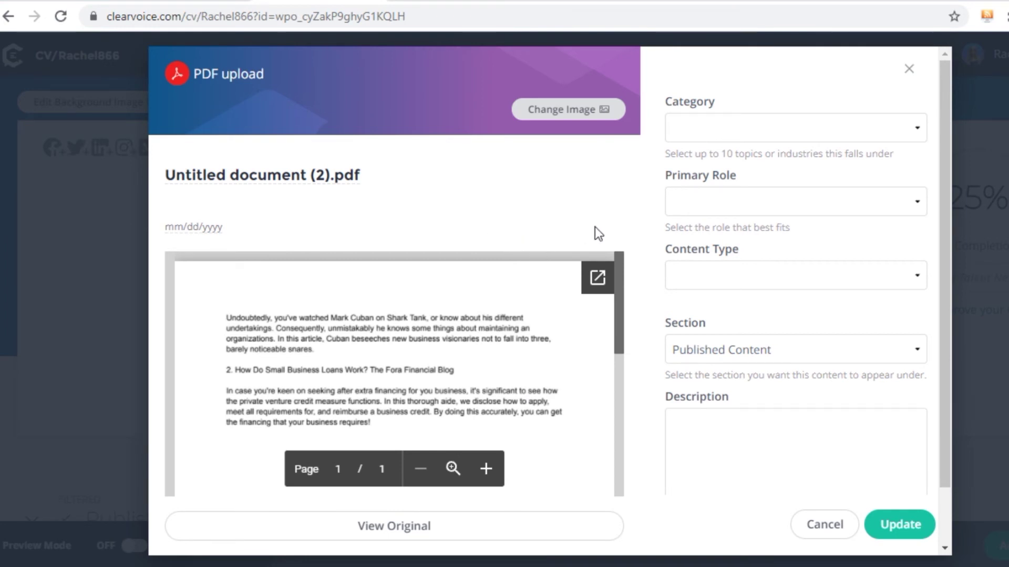
Tag the uploaded piece with the Personal Finance and Business Finance categories.
left_click(917, 127)
scroll(804, 268, "down", 10)
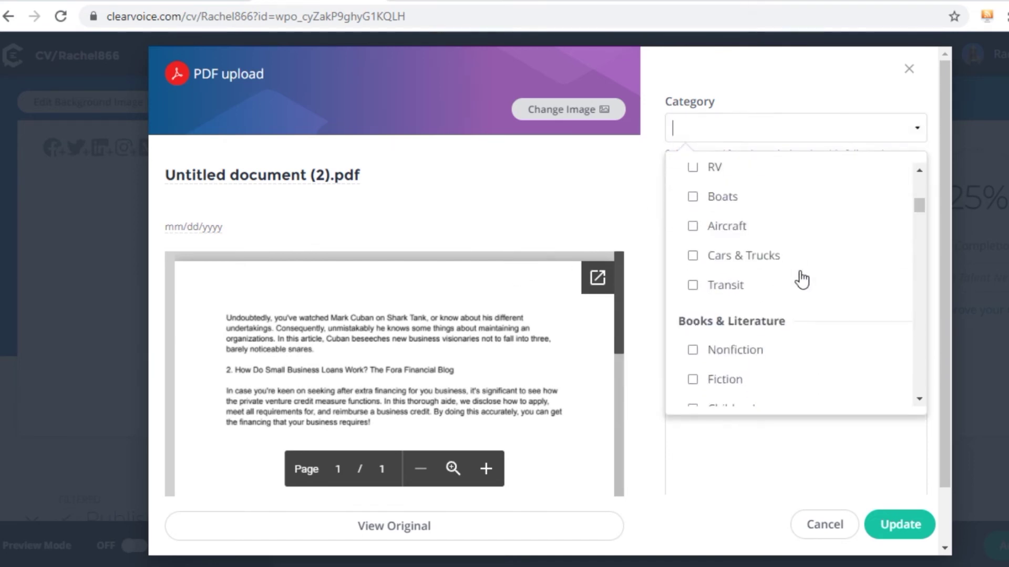
scroll(801, 280, "down", 15)
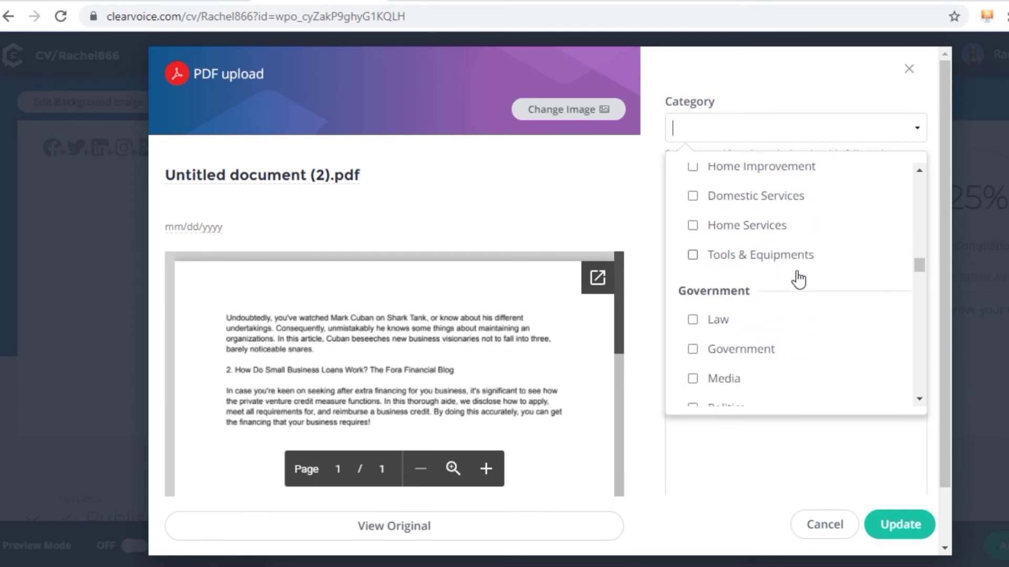
scroll(799, 278, "down", 10)
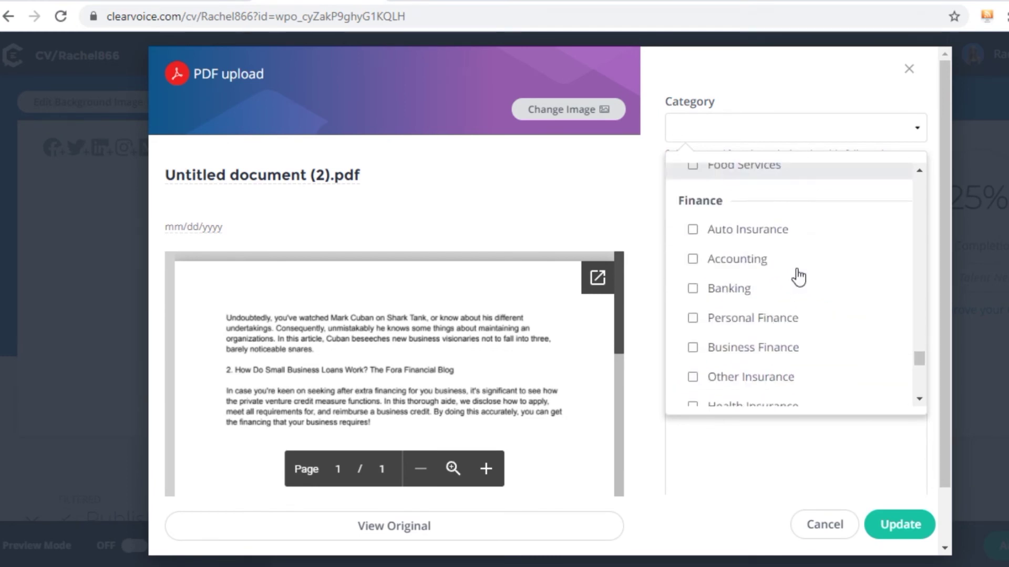
left_click(757, 266)
left_click(693, 294)
Choose a Primary Role and a Content Type for the piece.
left_click(926, 175)
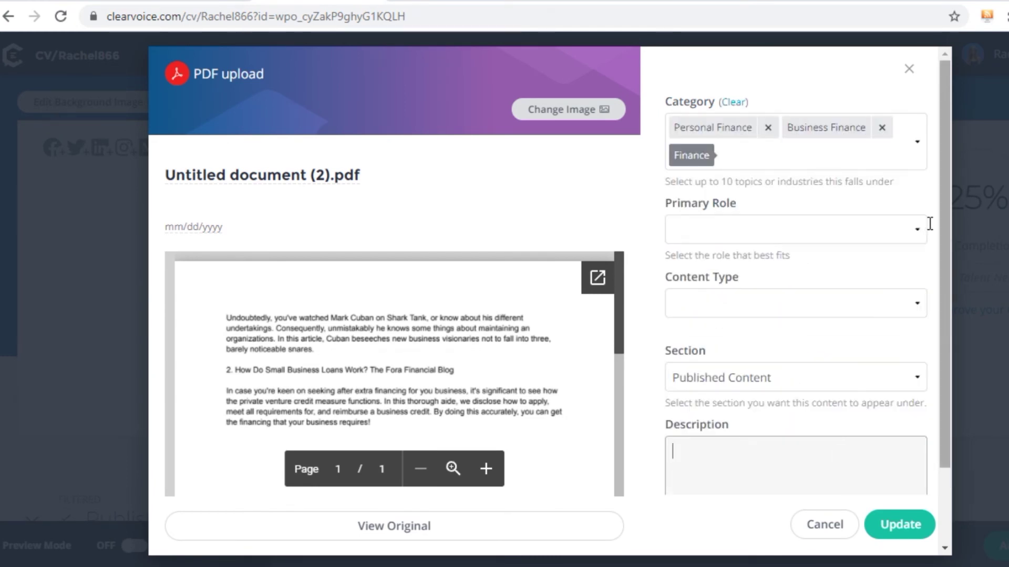
left_click(841, 227)
scroll(922, 193, "down", 2)
left_click(918, 211)
scroll(811, 353, "down", 3)
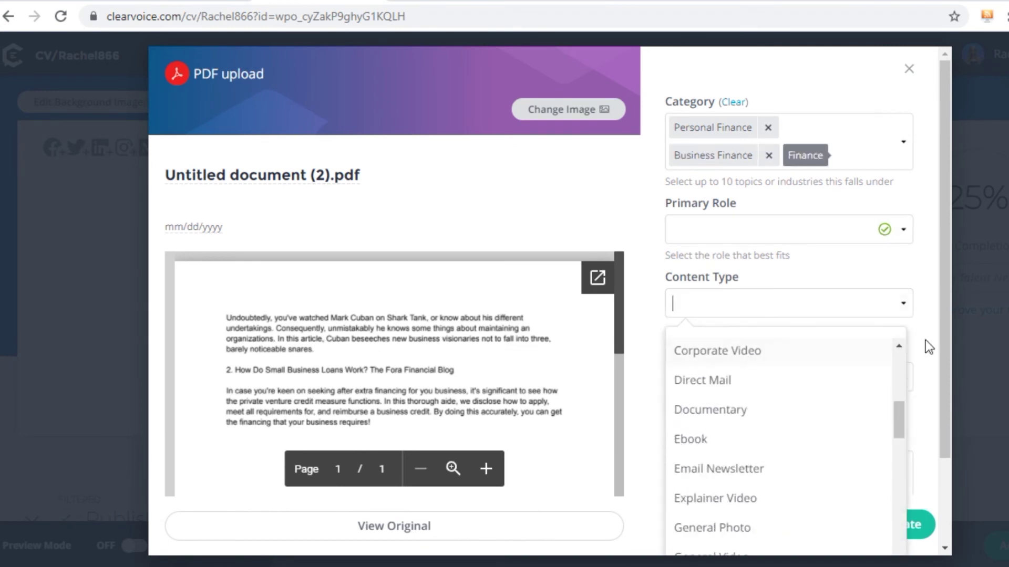
left_click(867, 437)
scroll(597, 239, "up", 3)
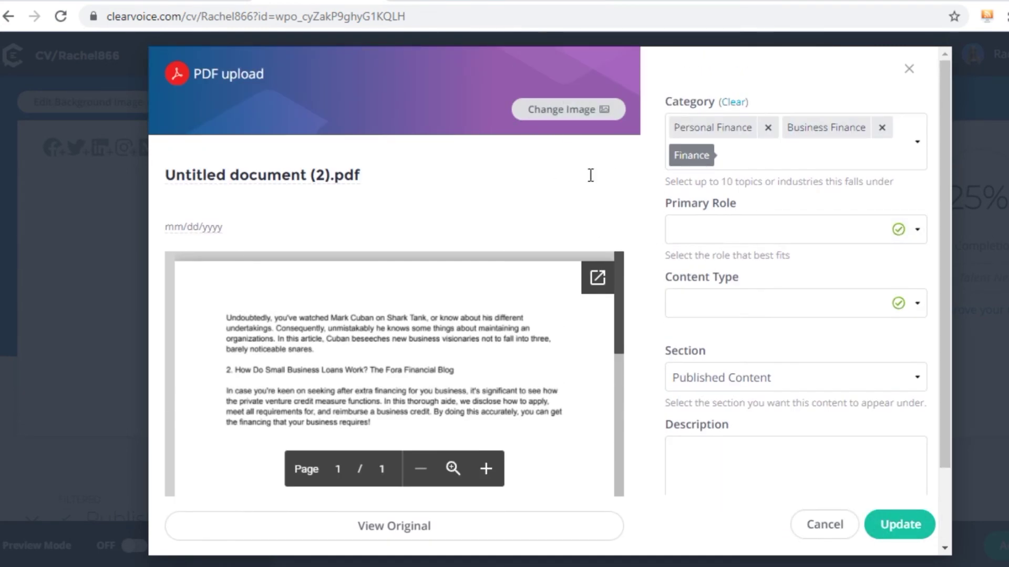
Rename the piece's title to 'Business article' and save it.
left_click(367, 177)
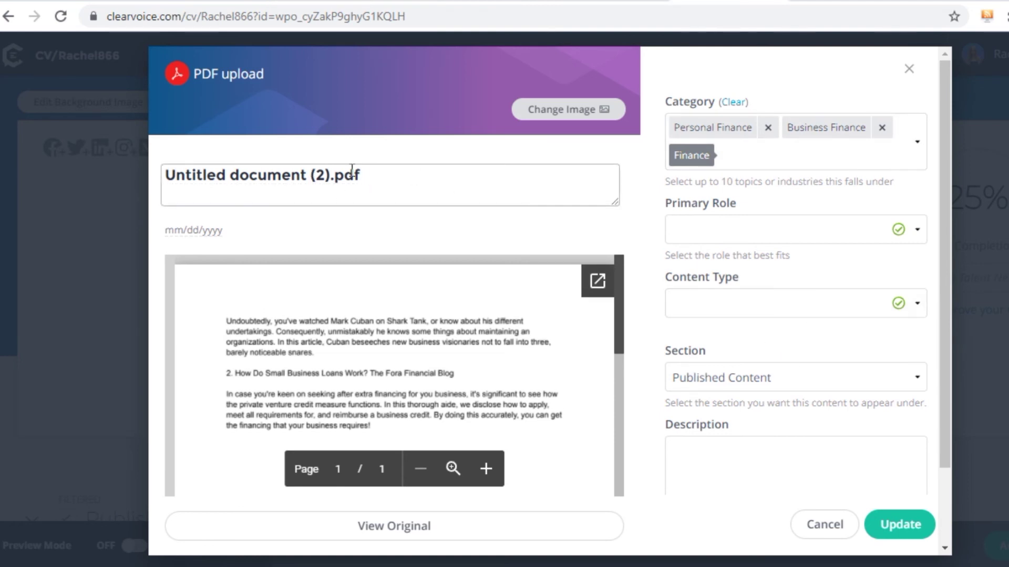
key("BackSpace")
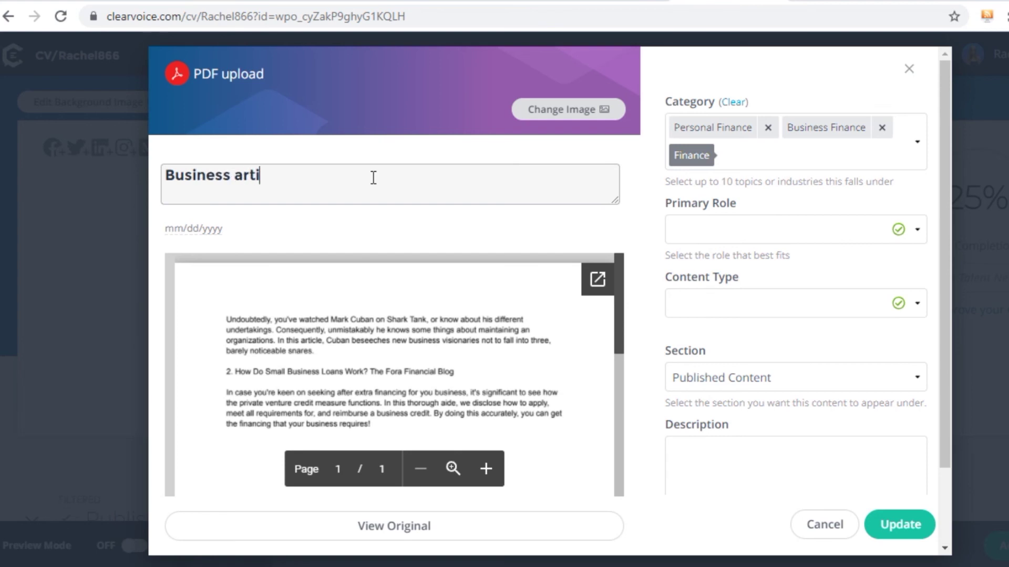
left_click(409, 229)
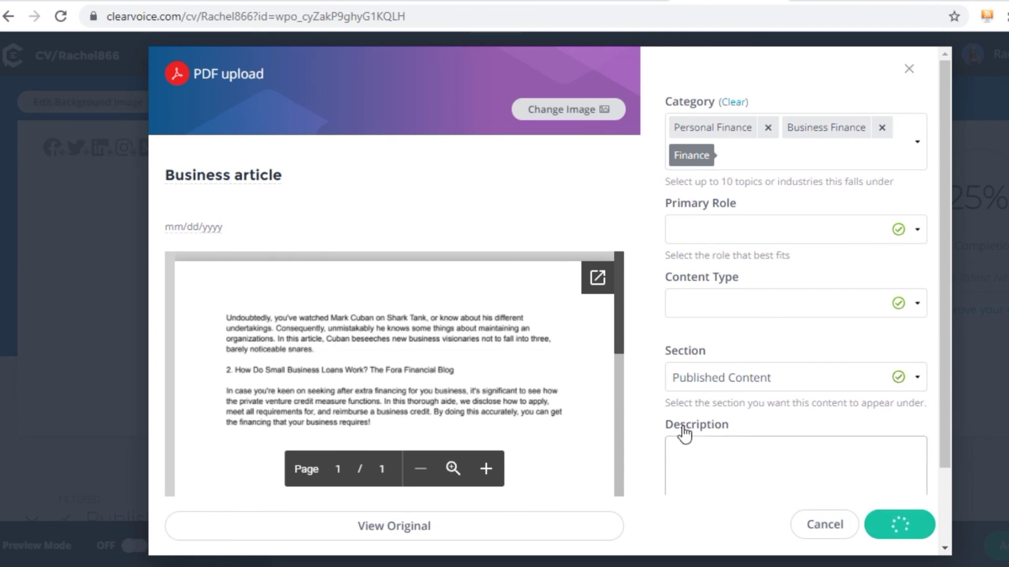
scroll(729, 290, "down", 7)
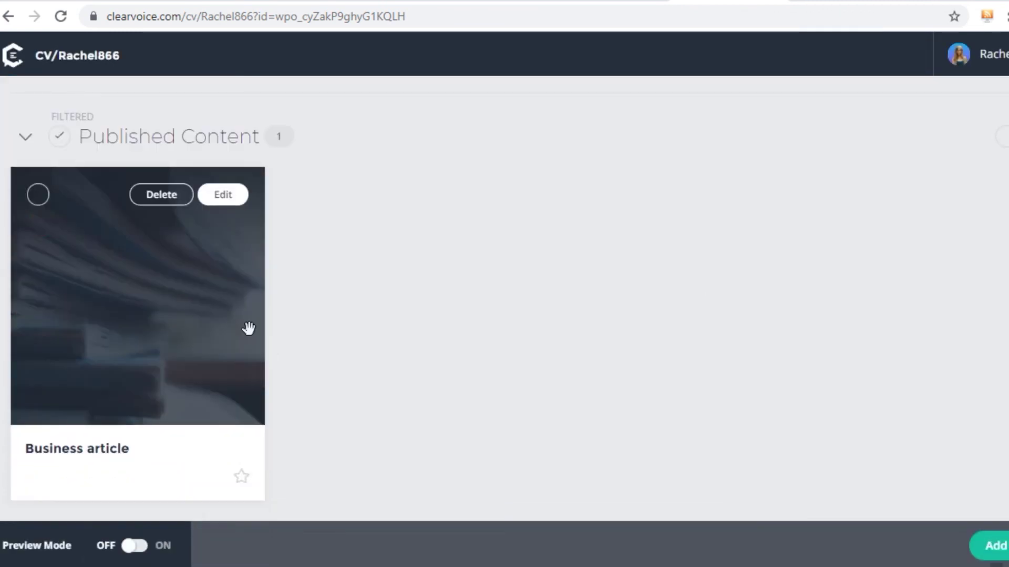
scroll(667, 283, "up", 5)
scroll(677, 283, "up", 2)
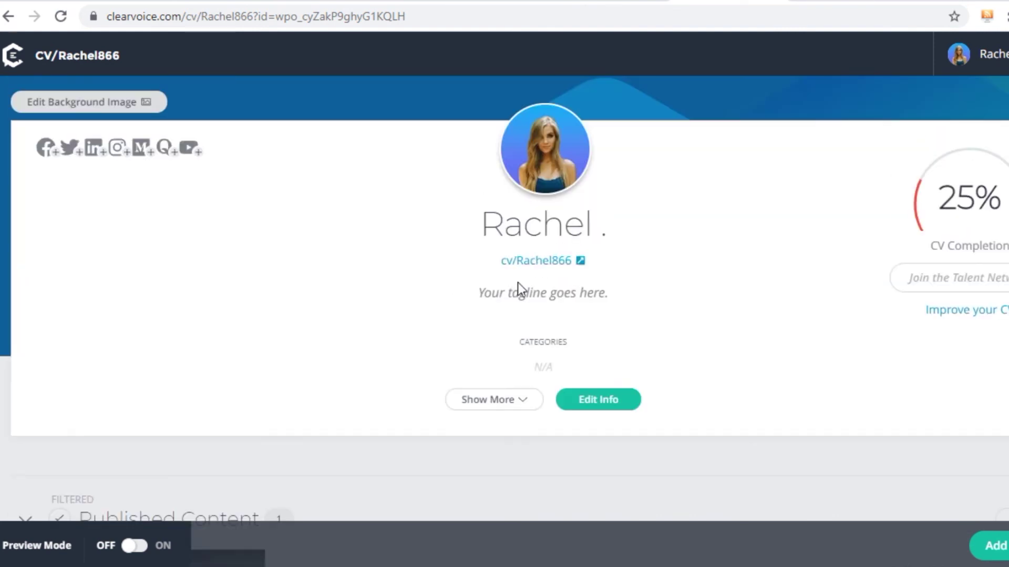
scroll(553, 266, "down", 7)
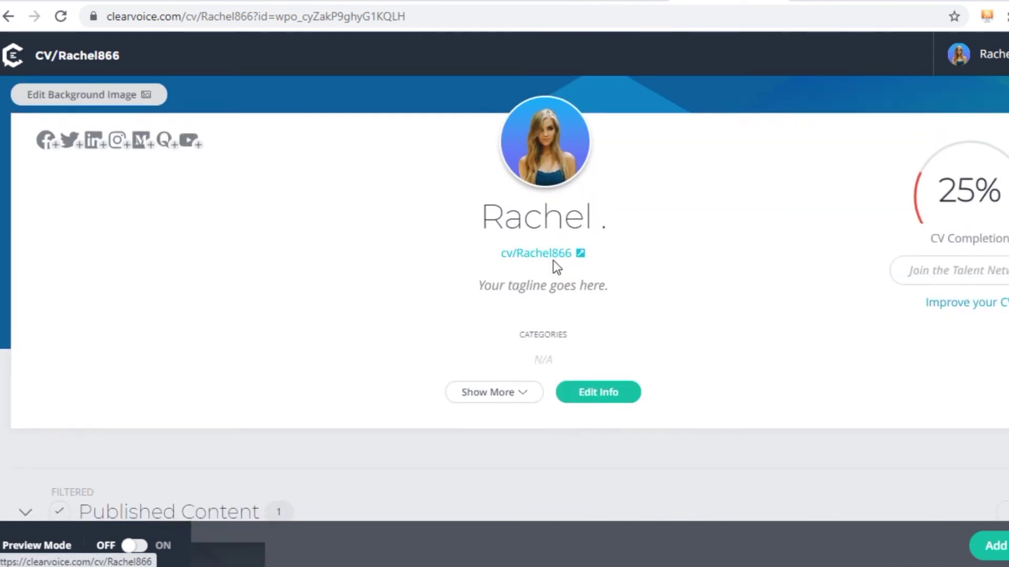
Copy the 'What Makes a Leader? Harvard Business Review' passage from the Fora Financial list into Spinbot.
left_click(234, 354)
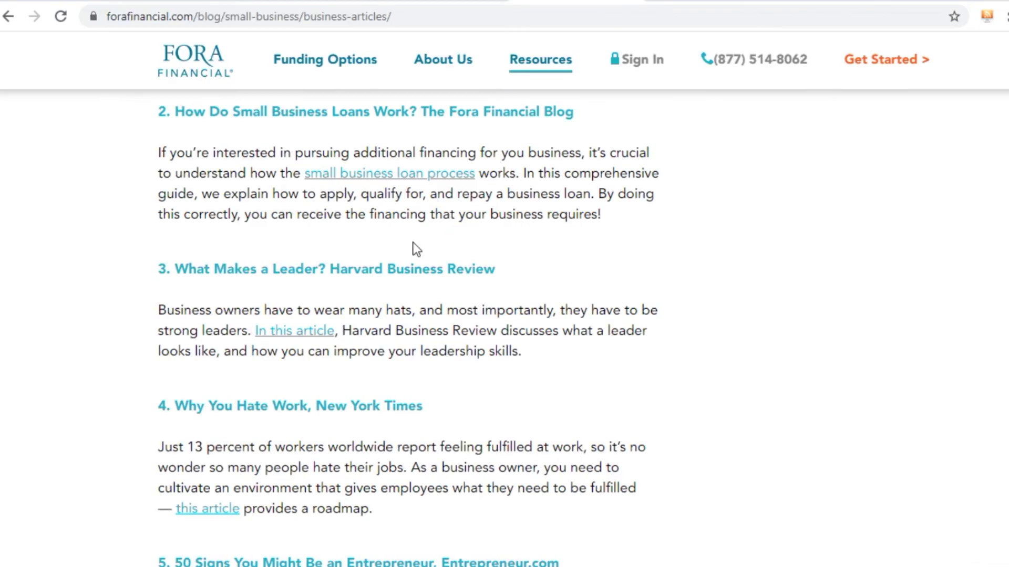
scroll(412, 262, "down", 10)
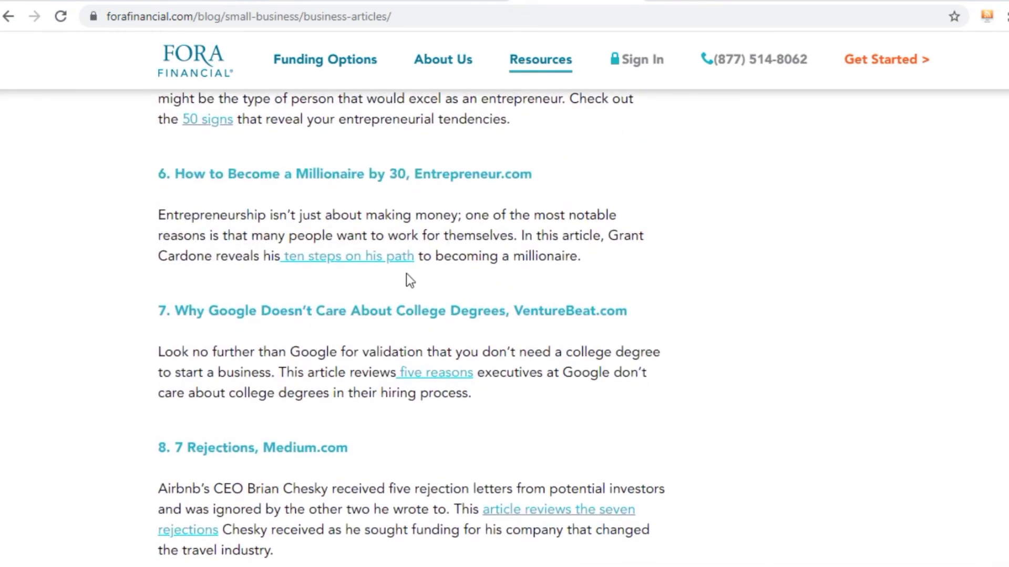
left_click_drag(164, 187, 647, 271)
right_click(436, 216)
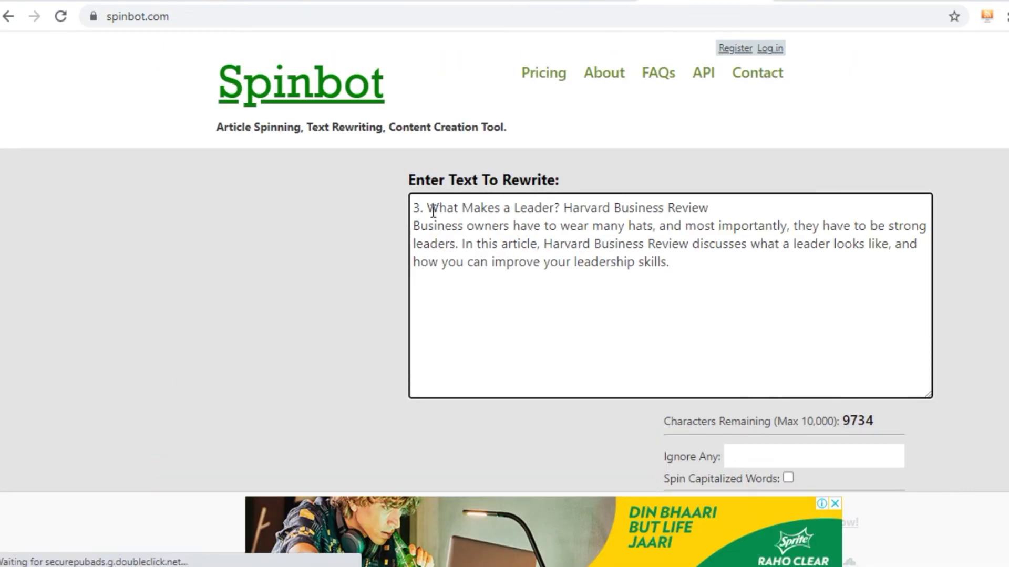
left_click_drag(421, 208, 768, 285)
left_click(768, 286)
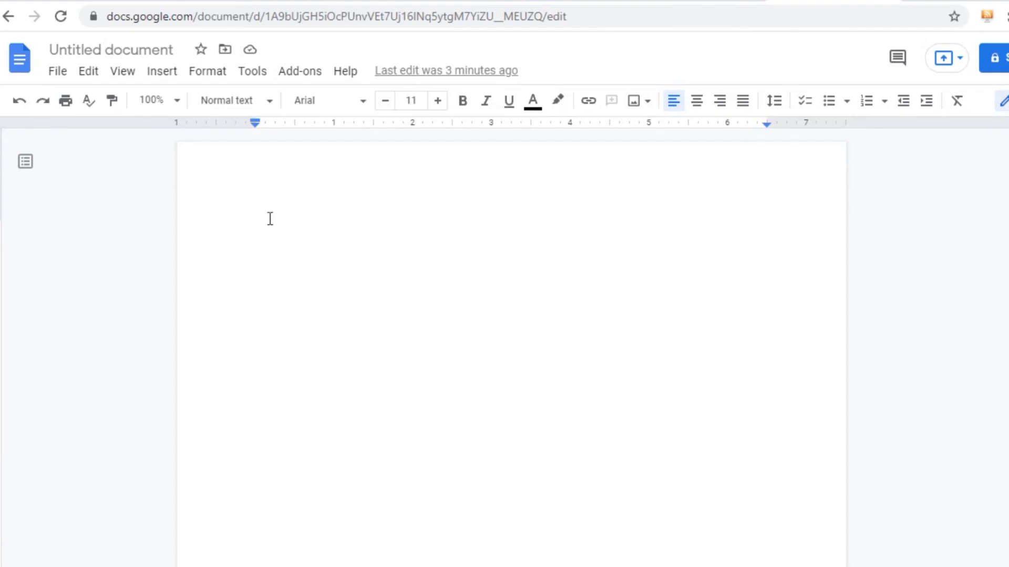
Paste the 'What Makes a Leader?' paragraph into the Google Doc and download a copy.
right_click(270, 219)
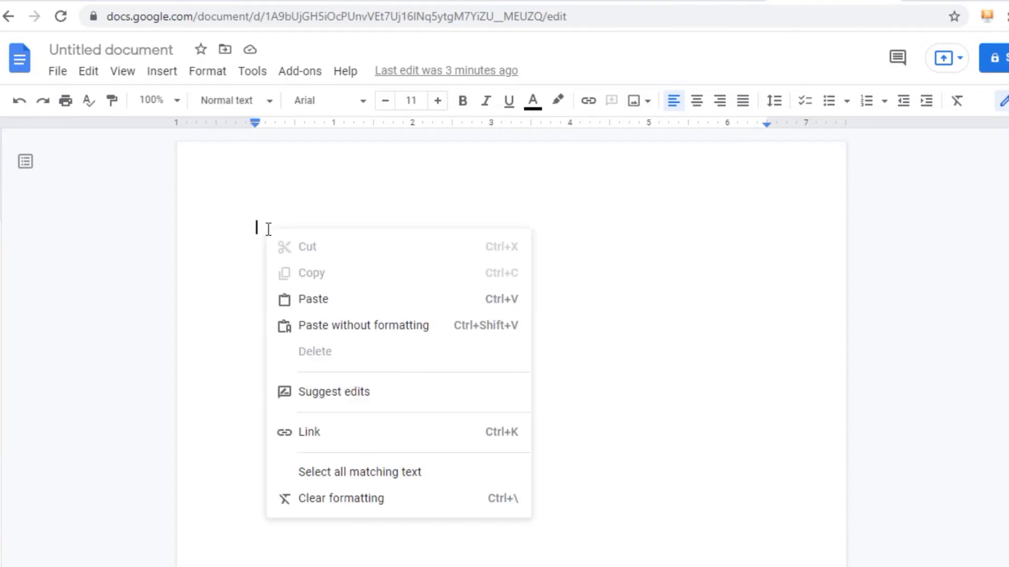
left_click(528, 296)
left_click(58, 71)
mouse_move(169, 260)
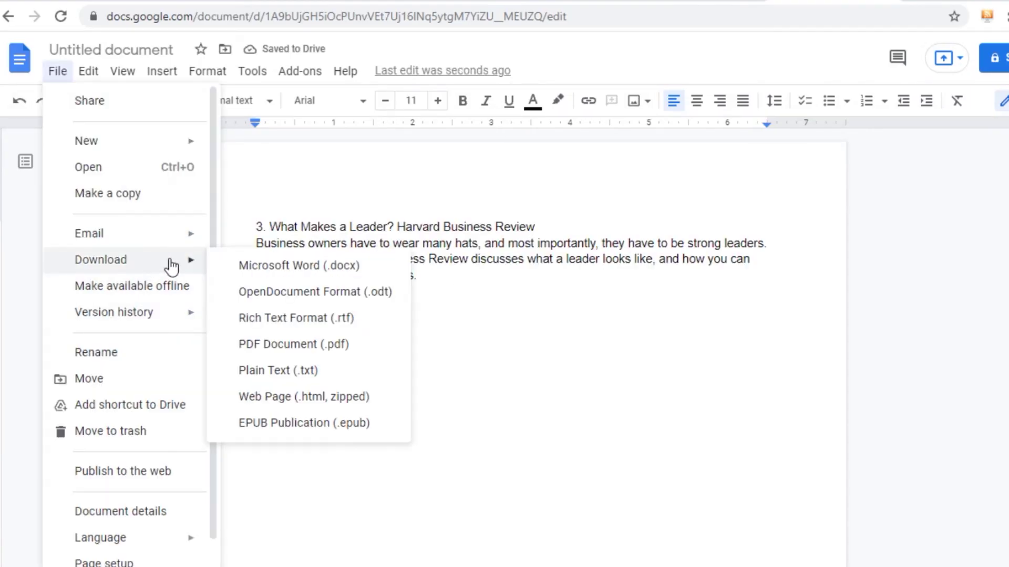
left_click(298, 318)
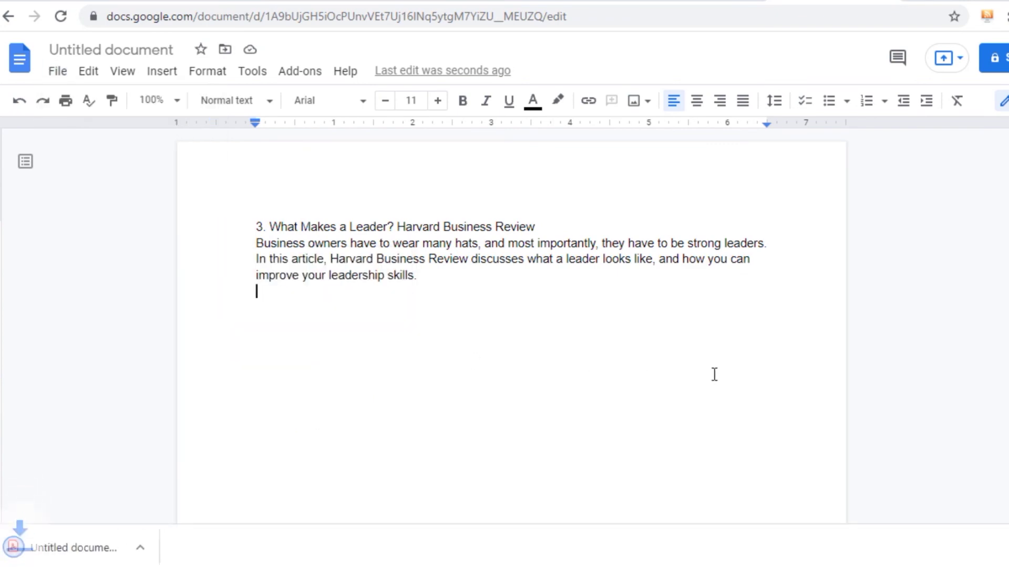